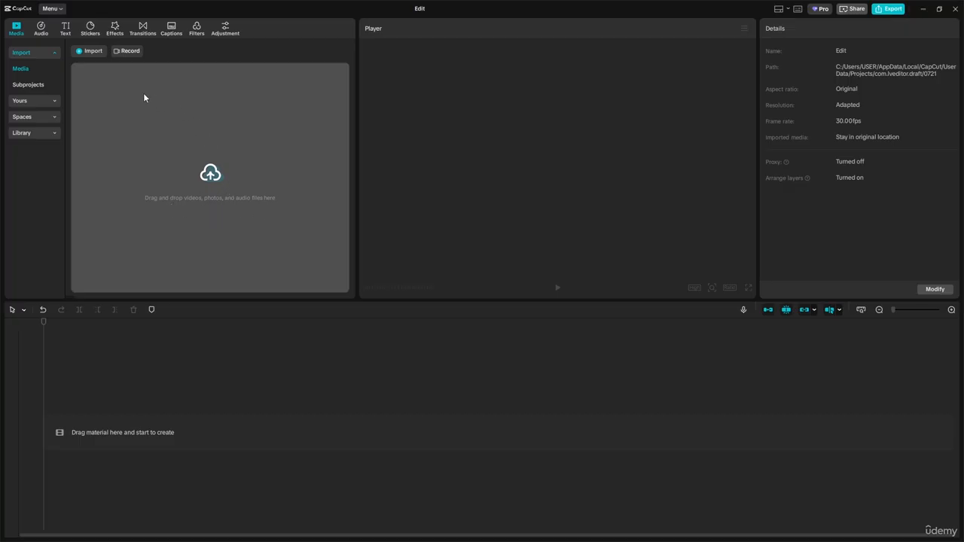
left_click(61, 9)
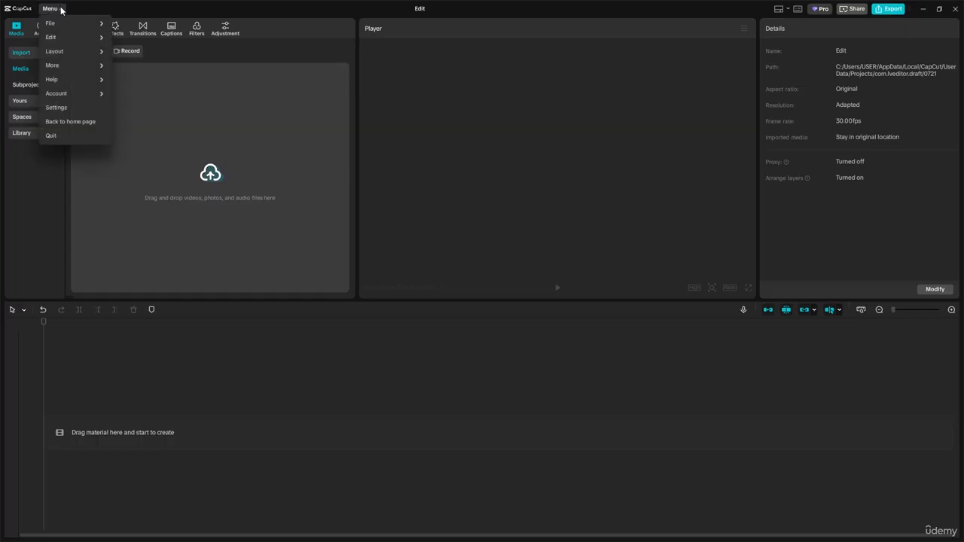
mouse_move(66, 43)
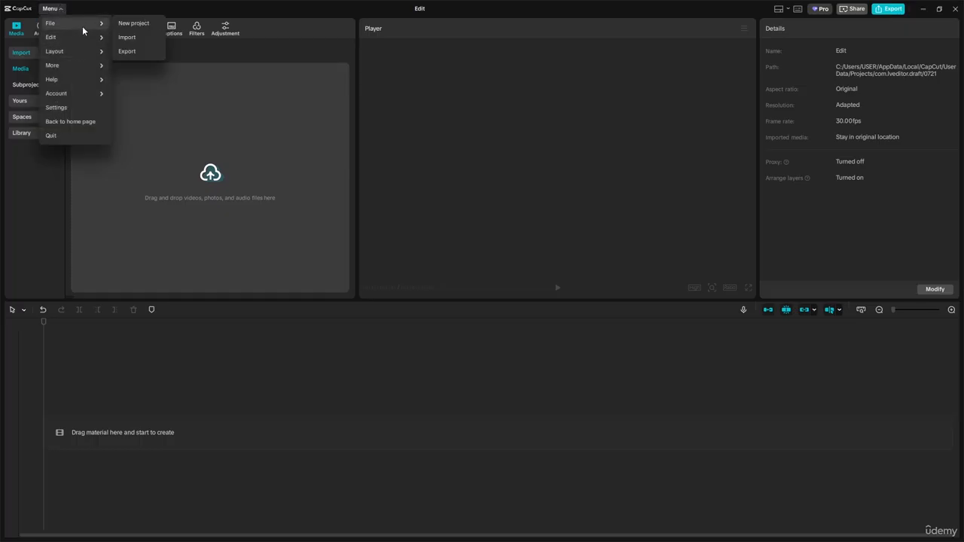
left_click(134, 36)
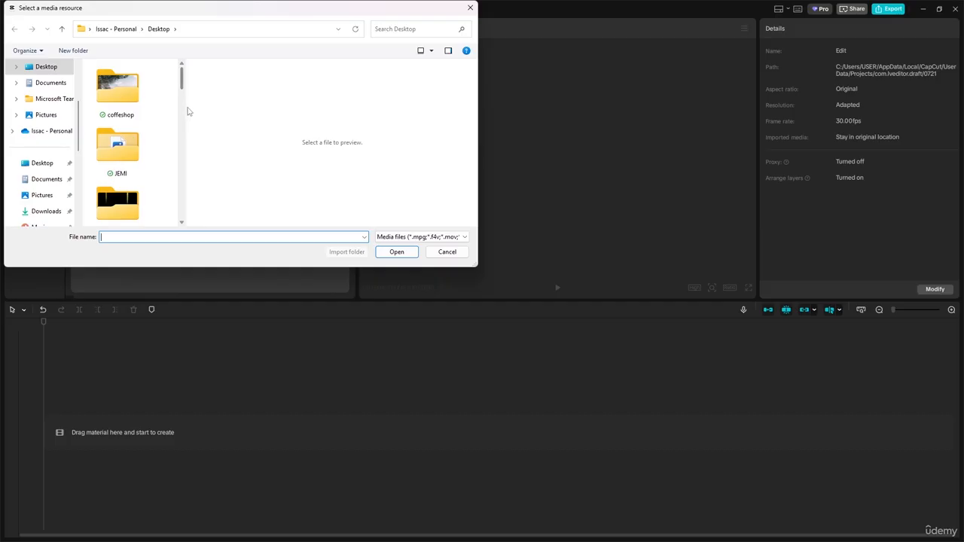
left_click_drag(184, 111, 324, 113)
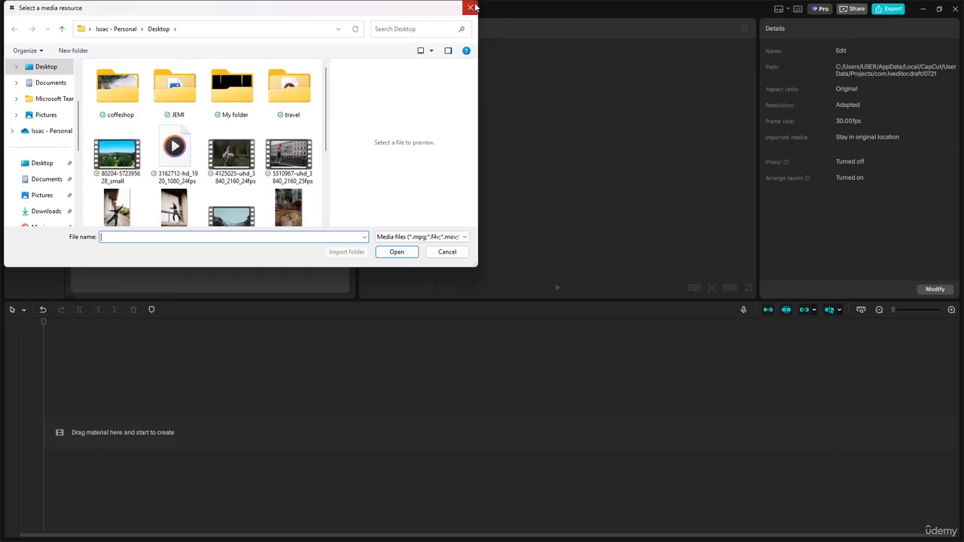
left_click(470, 8)
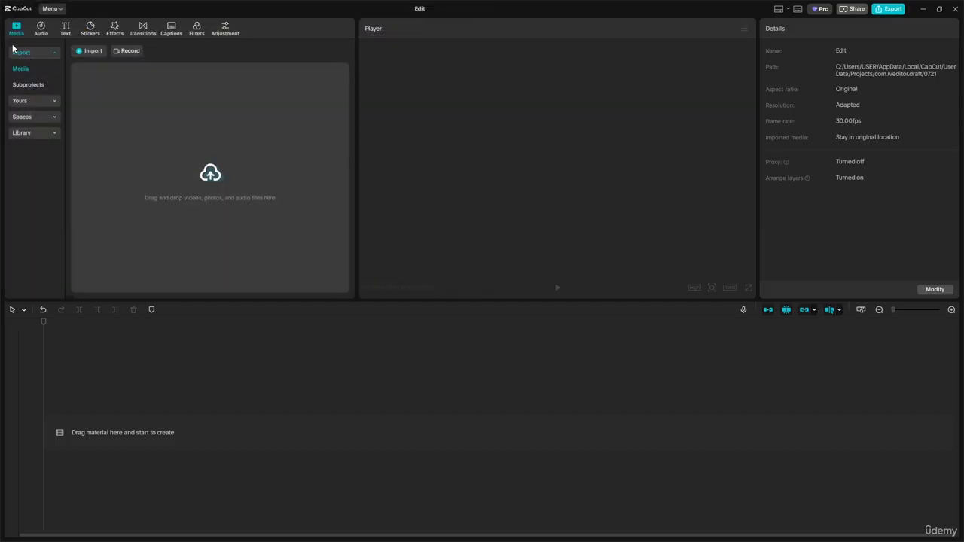
- Import the video 3162712-hd_1920_1080_24fps from the Desktop and place it on the timeline
left_click(97, 52)
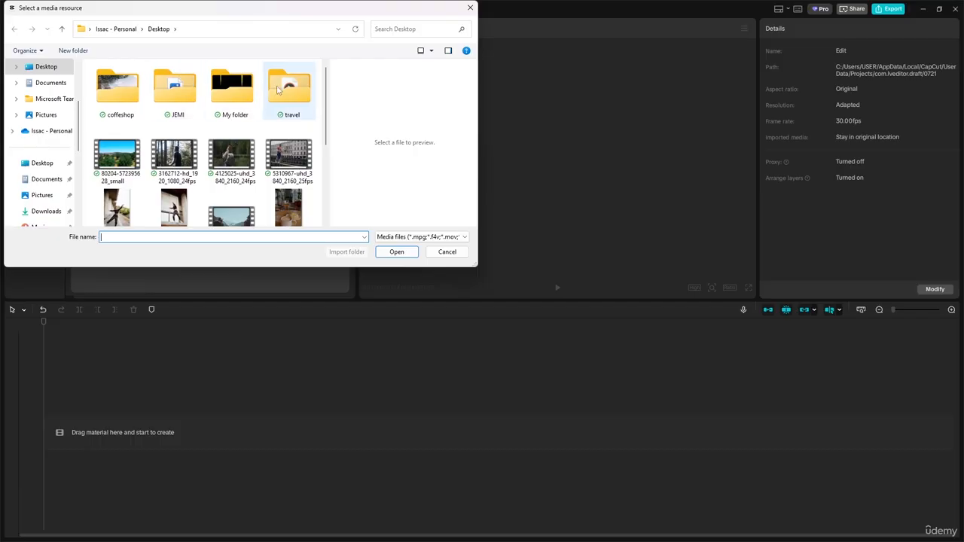
mouse_move(326, 119)
left_mouse_down()
mouse_move(324, 213)
mouse_move(323, 125)
left_mouse_up()
left_click(175, 129)
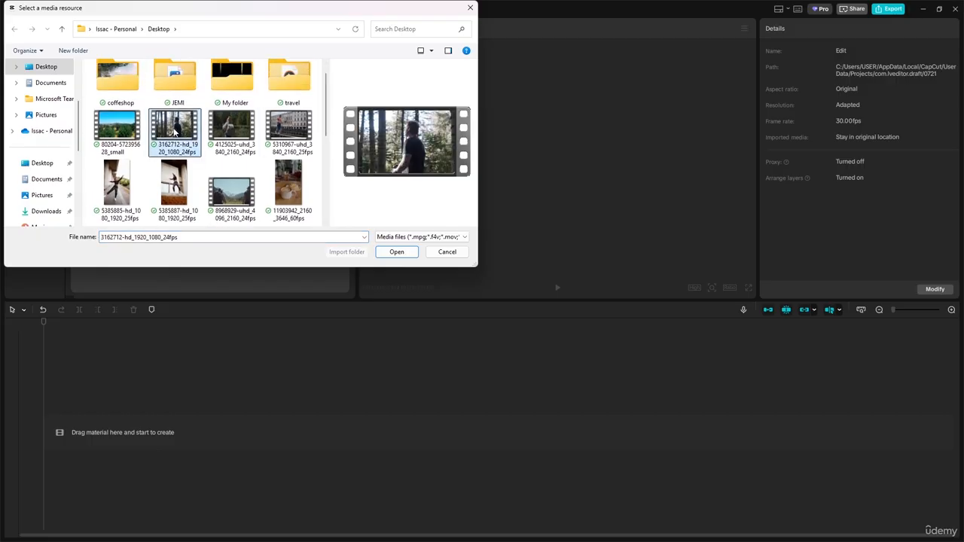
left_click(401, 253)
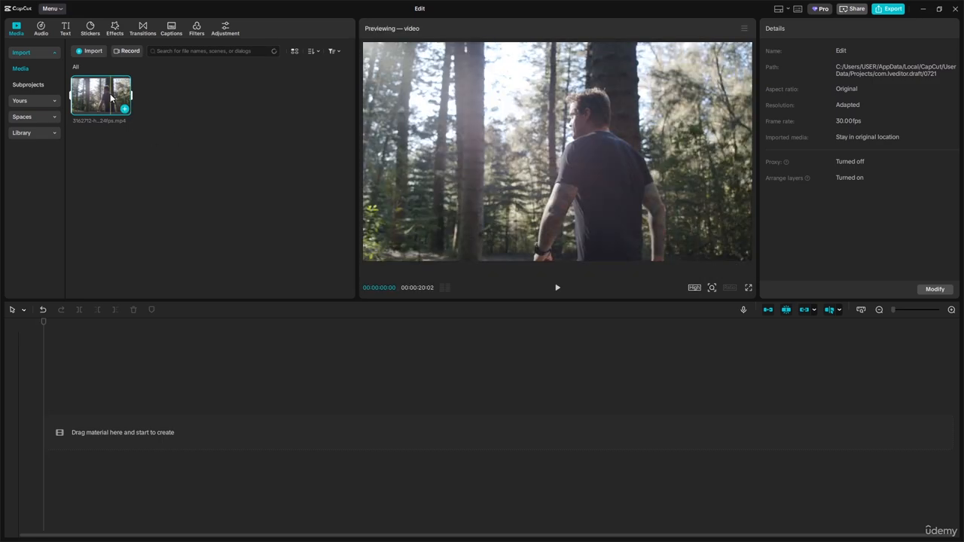
left_click_drag(121, 94, 79, 427)
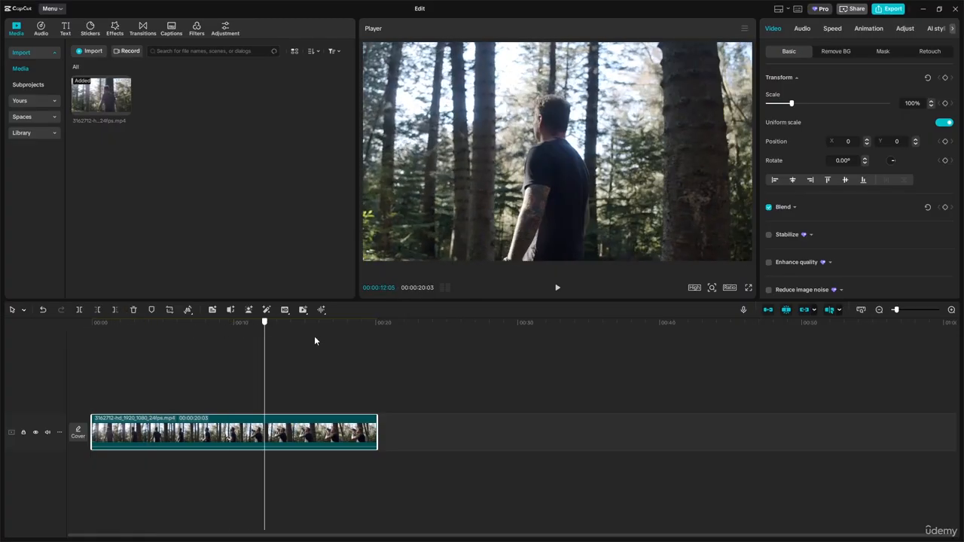
- Scrub along the timeline to preview different moments of the forest clip
left_click(120, 354)
left_click(113, 357)
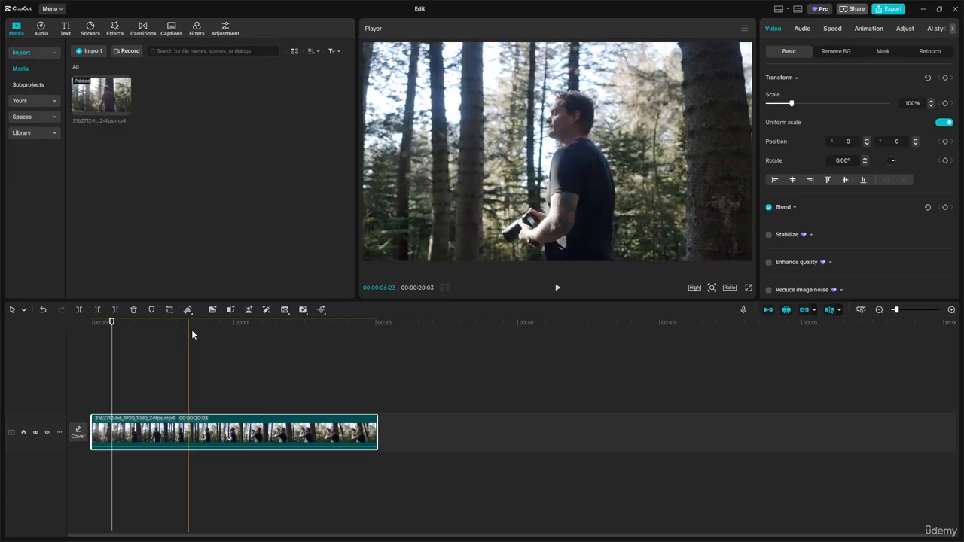
left_click(114, 322)
left_click_drag(173, 323, 241, 330)
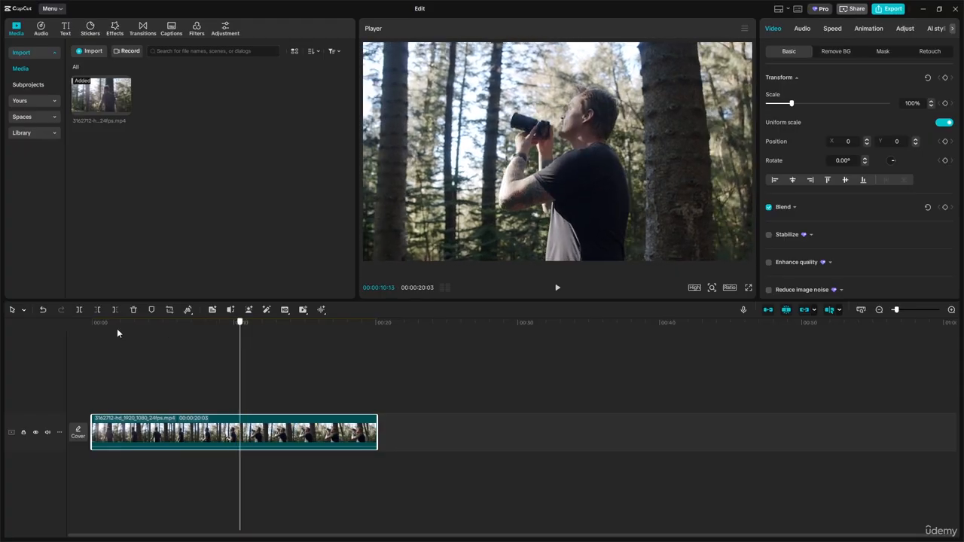
- Preview the clip from its beginning and trim about 3 seconds off its start
left_click(86, 332)
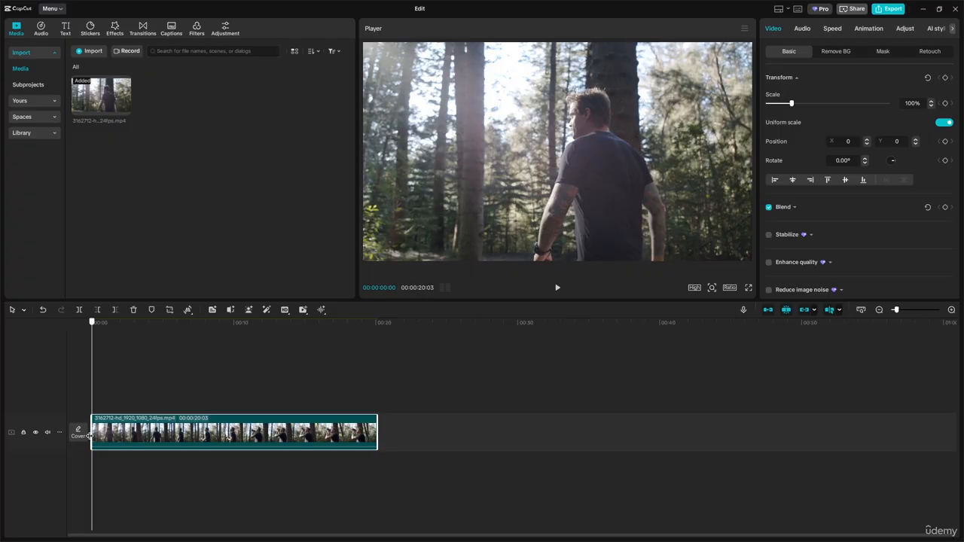
key("space")
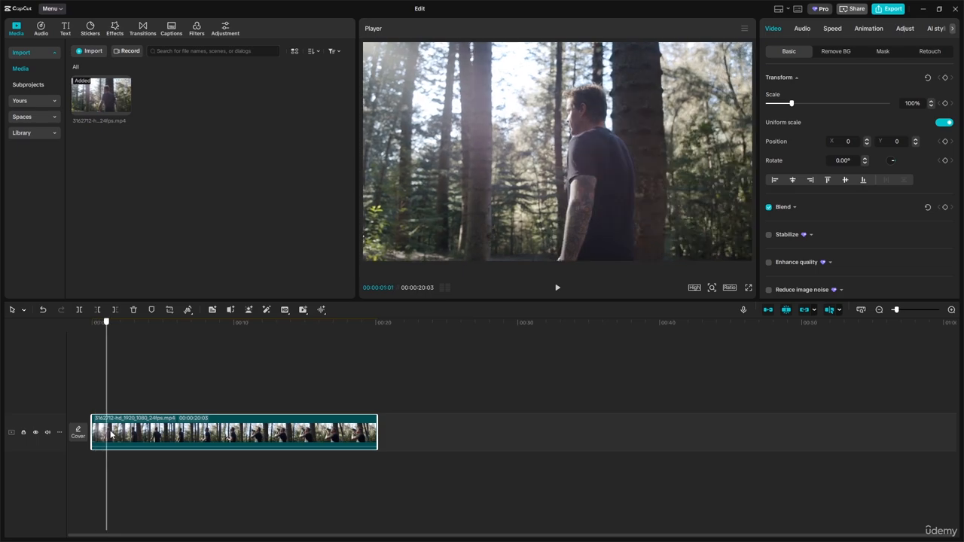
left_click_drag(92, 429, 134, 428)
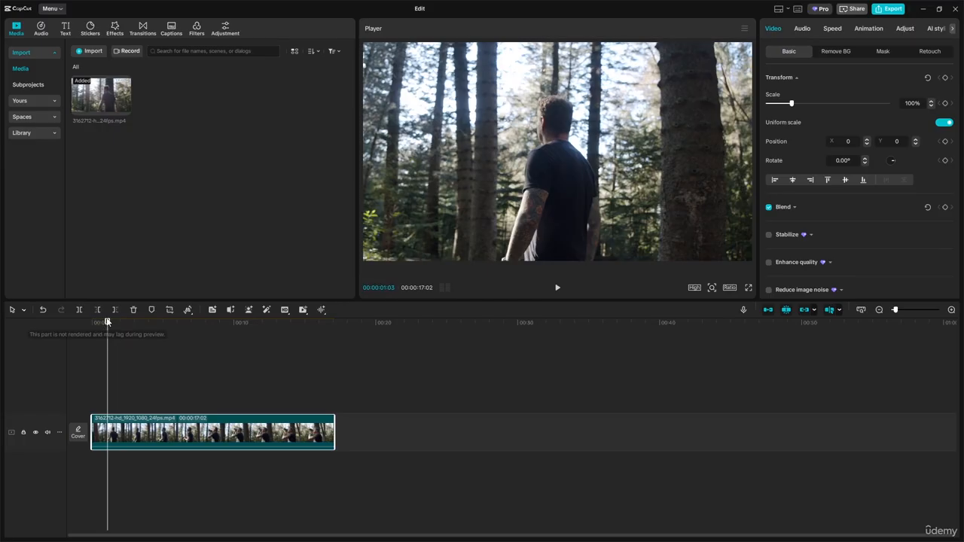
- Split the clip at 00:00:04:04 and 00:00:06:01, and delete the short segment between the two cuts
left_click_drag(107, 322, 151, 328)
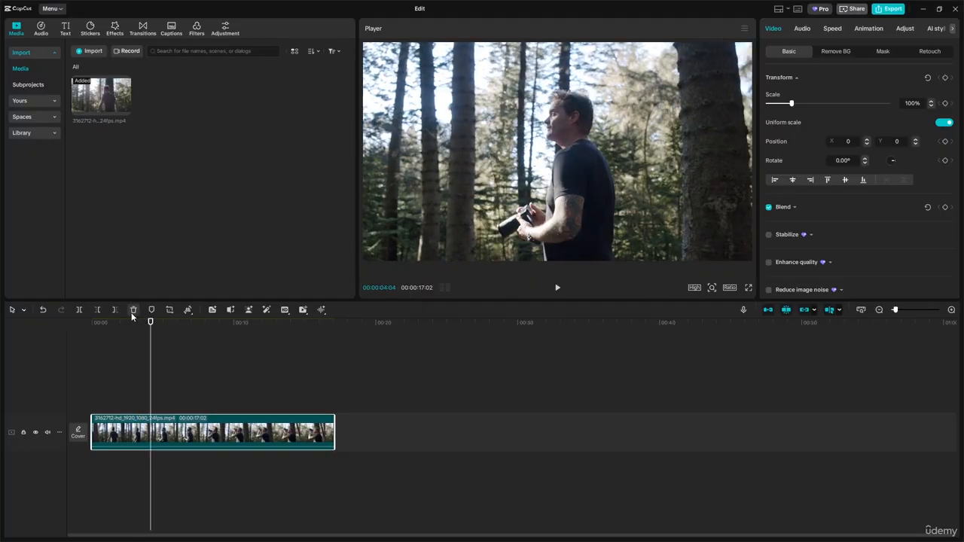
left_click(79, 311)
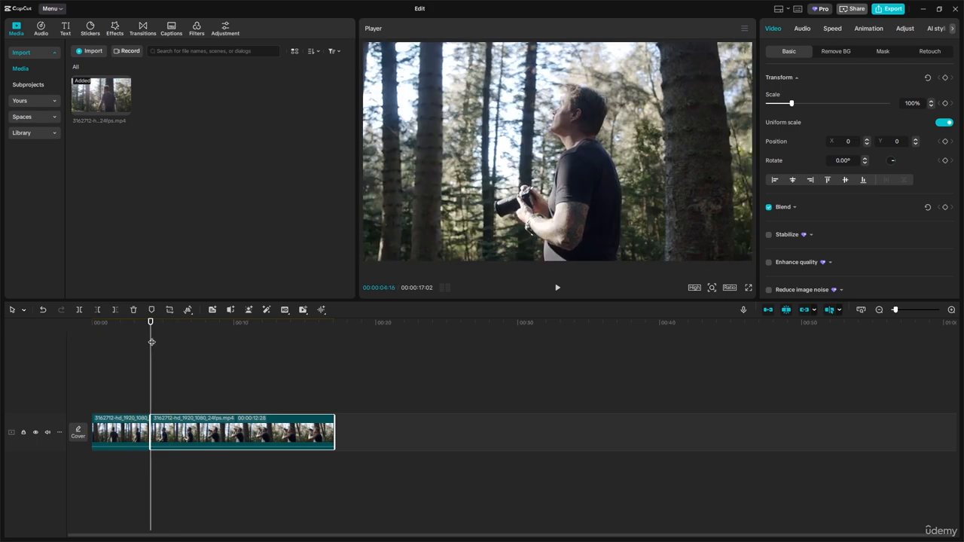
left_click_drag(152, 324, 177, 324)
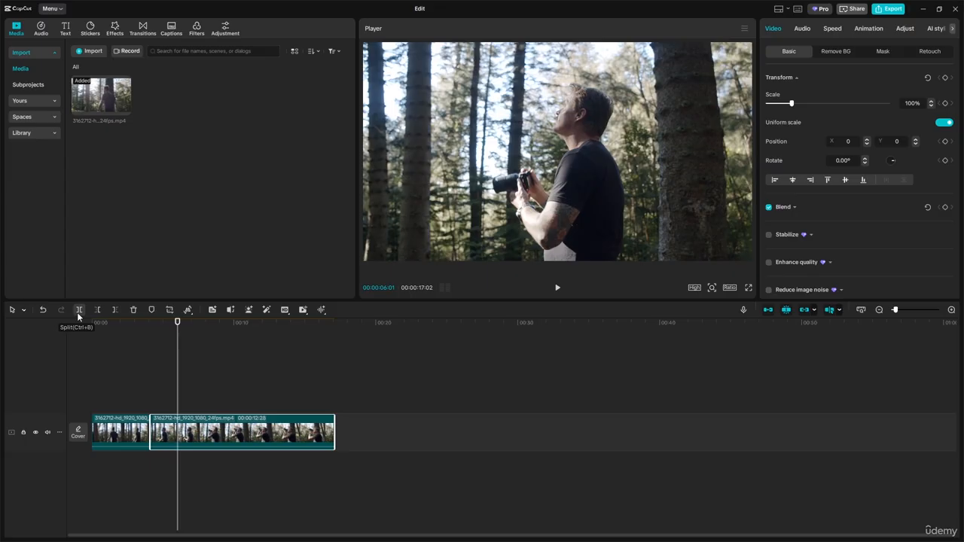
left_click(78, 311)
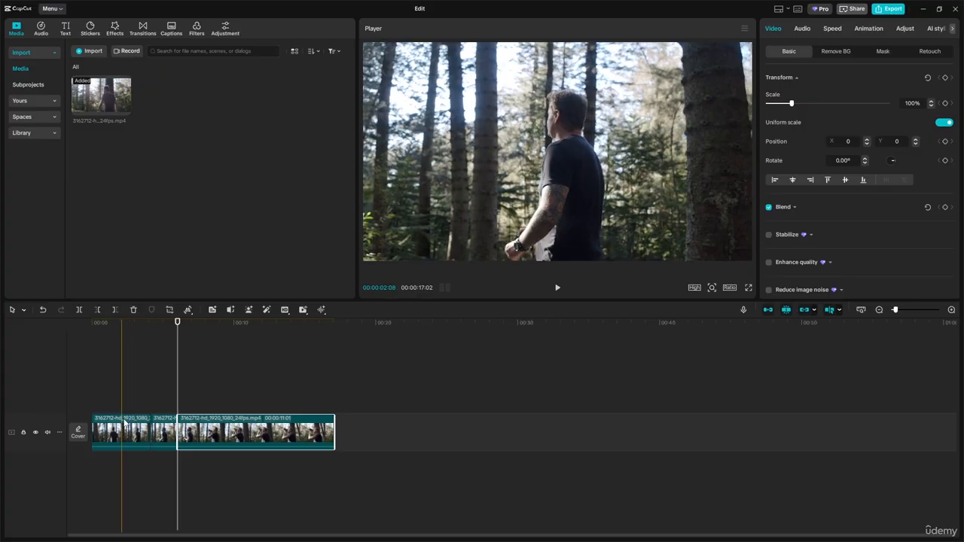
left_click(159, 429)
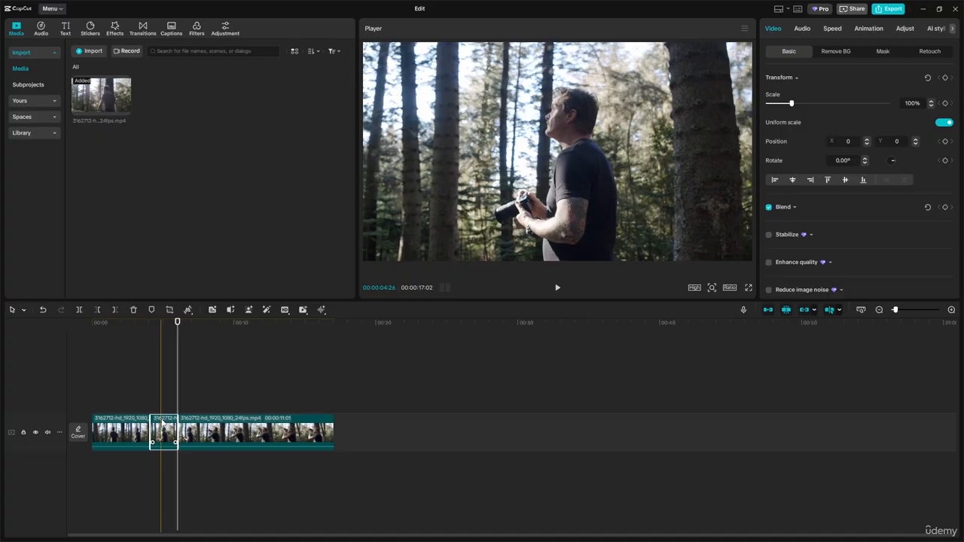
key("Delete")
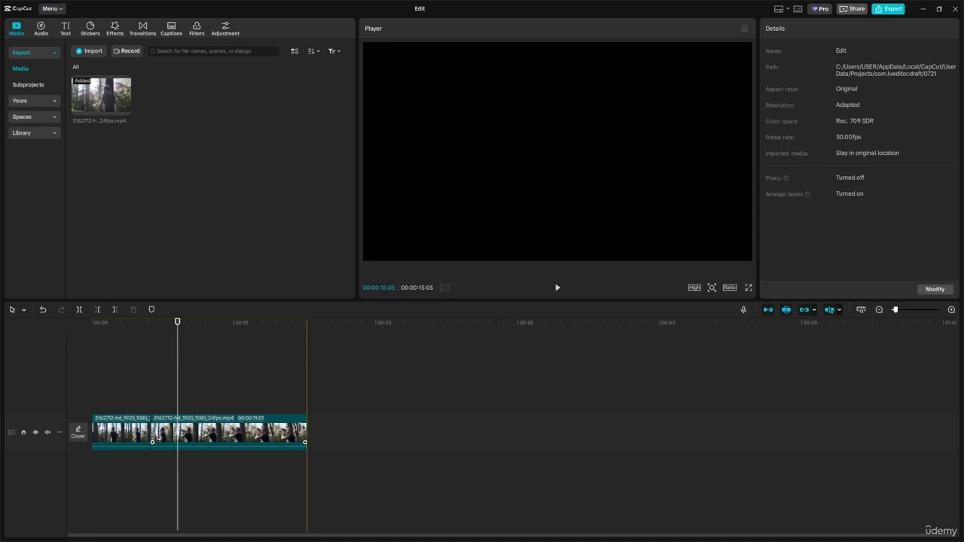
- Trim the end of the last segment to a 00:00:09:15 duration and split it at 00:00:07:23 and 00:00:09:10
left_click_drag(305, 430, 287, 428)
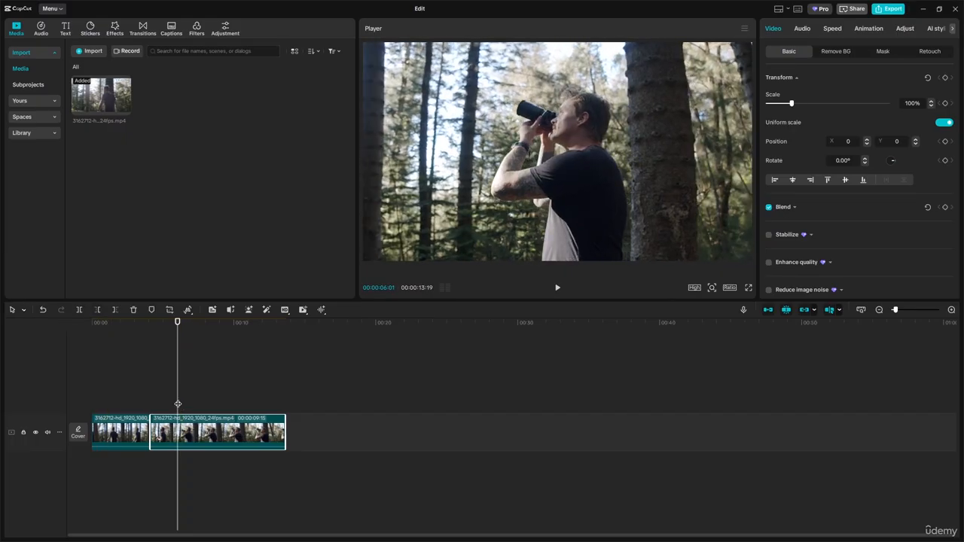
left_click_drag(179, 322, 202, 322)
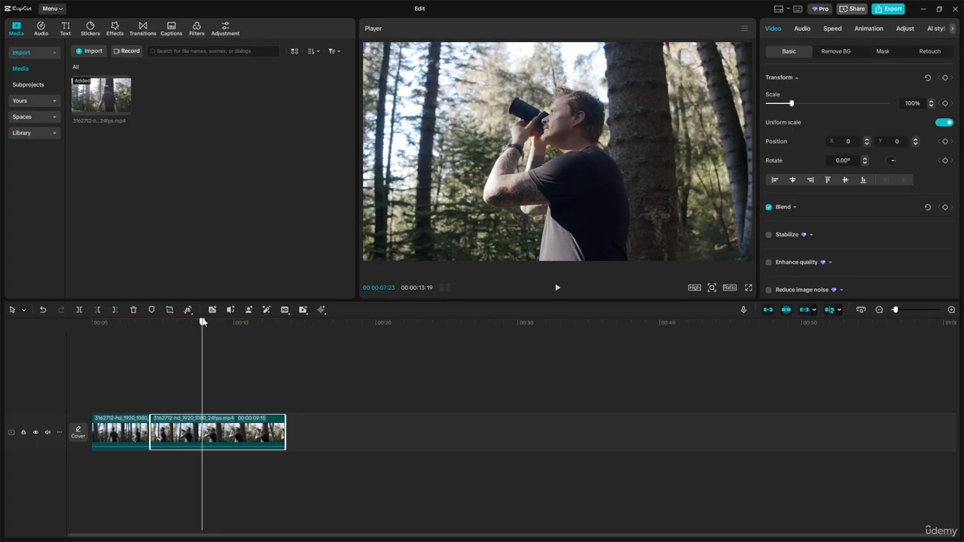
left_click(79, 309)
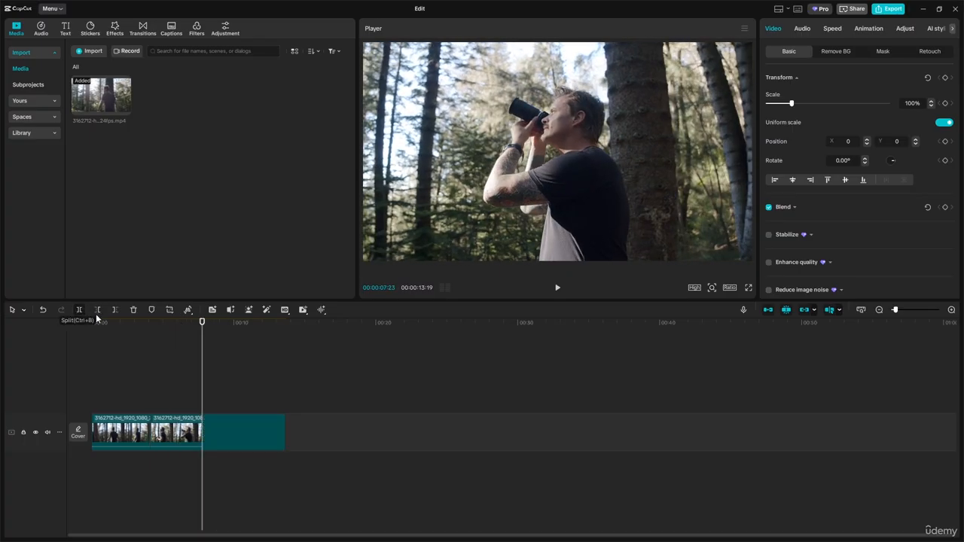
left_click(229, 332)
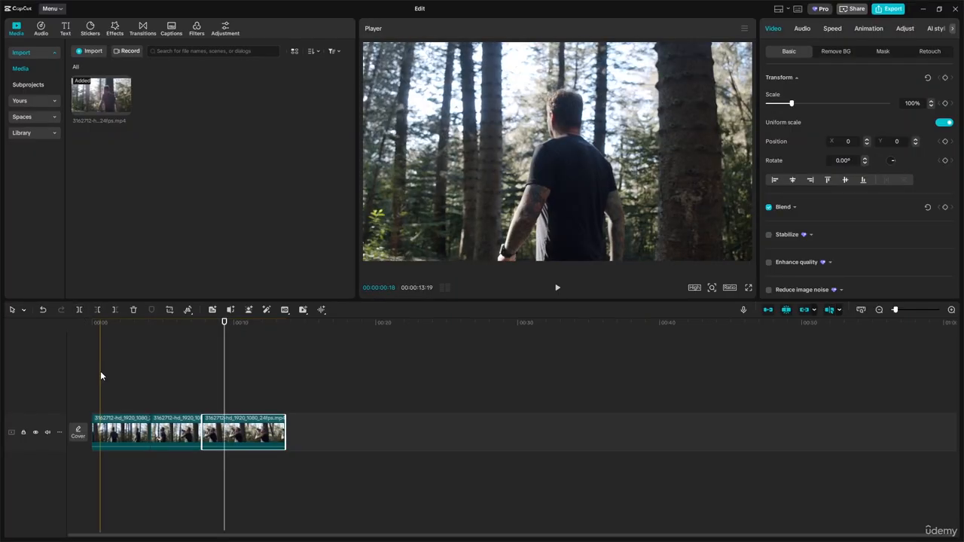
left_click(81, 309)
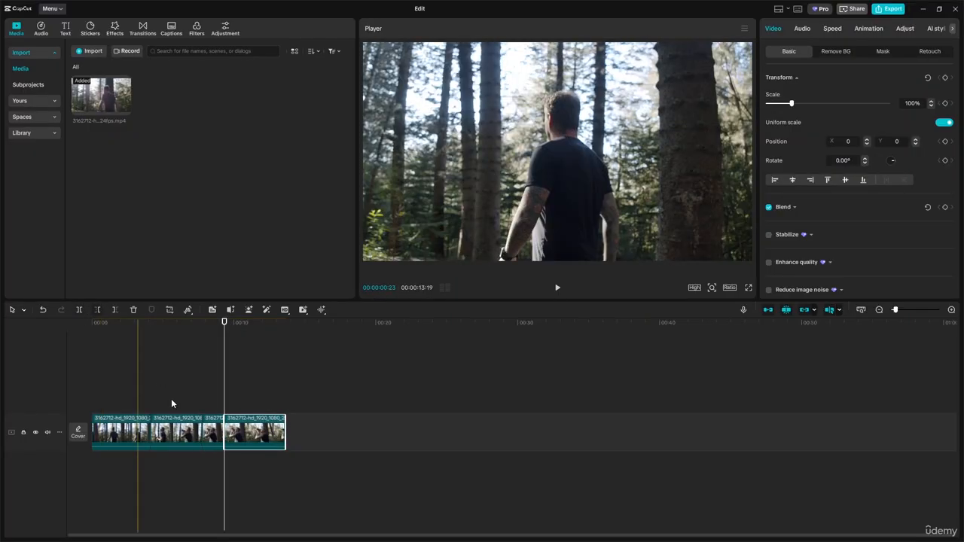
- Move the second segment to the end of the sequence and set the playhead to 00:00:08:08
left_click_drag(220, 435, 312, 437)
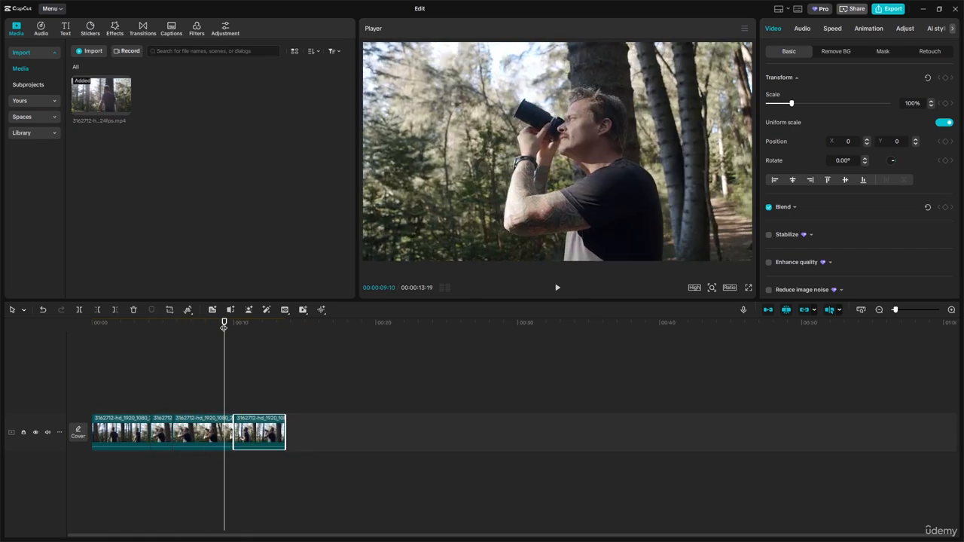
left_click_drag(223, 328, 209, 351)
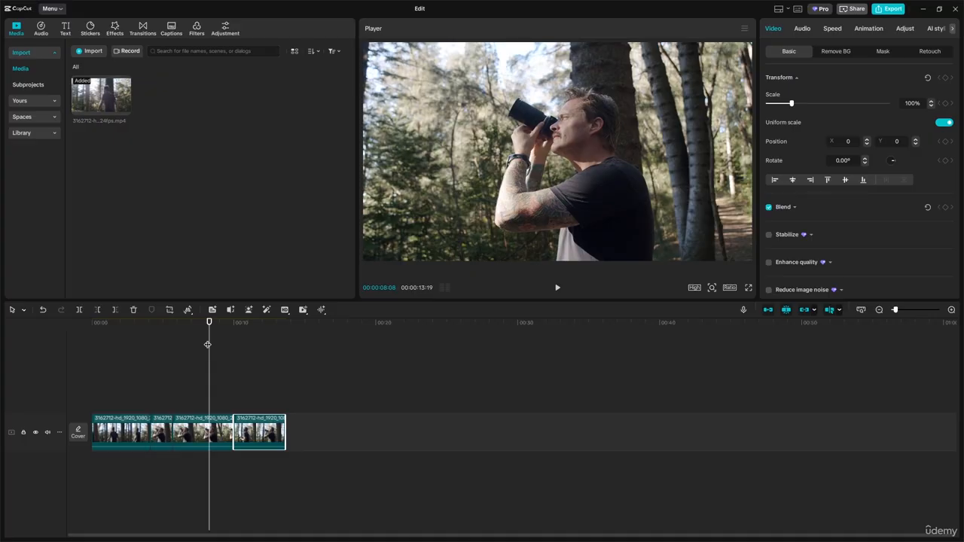
- Look through the audio library's import option, brand music, and favorites for music, sound effects and TikTok sounds
left_click(45, 29)
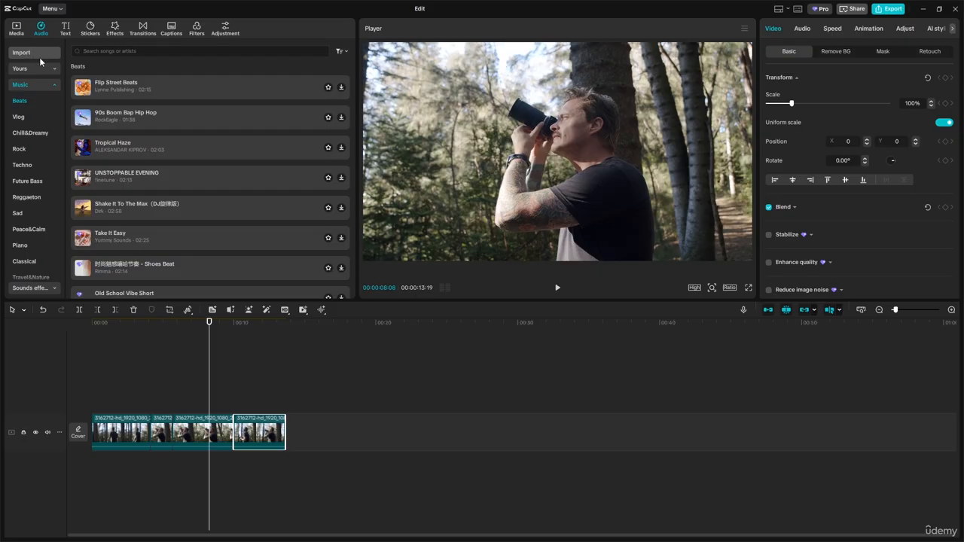
left_click(22, 53)
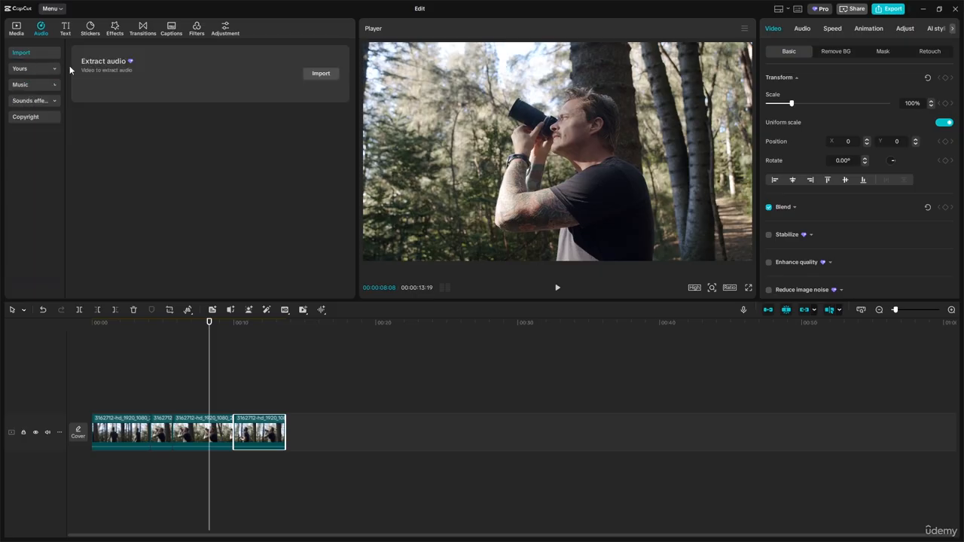
left_click(31, 69)
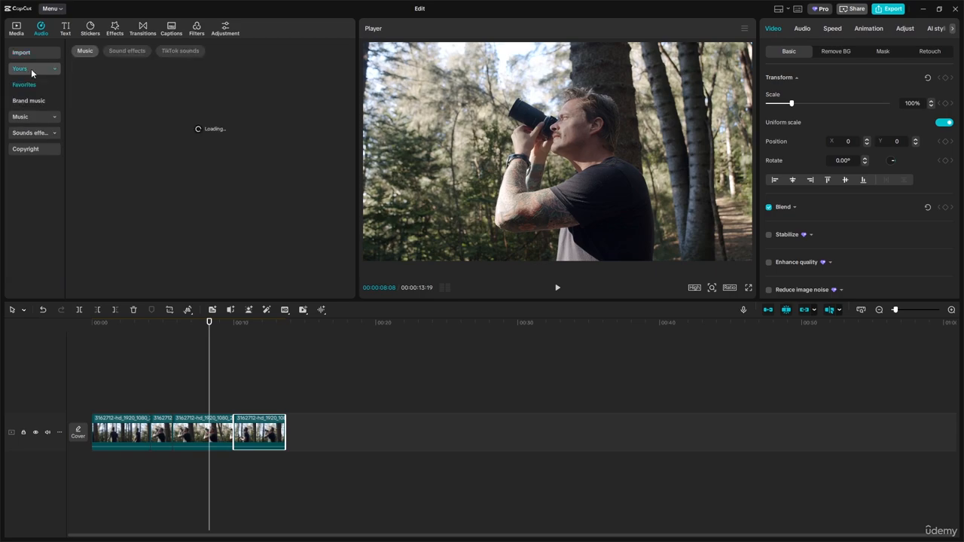
left_click(127, 51)
left_click(180, 50)
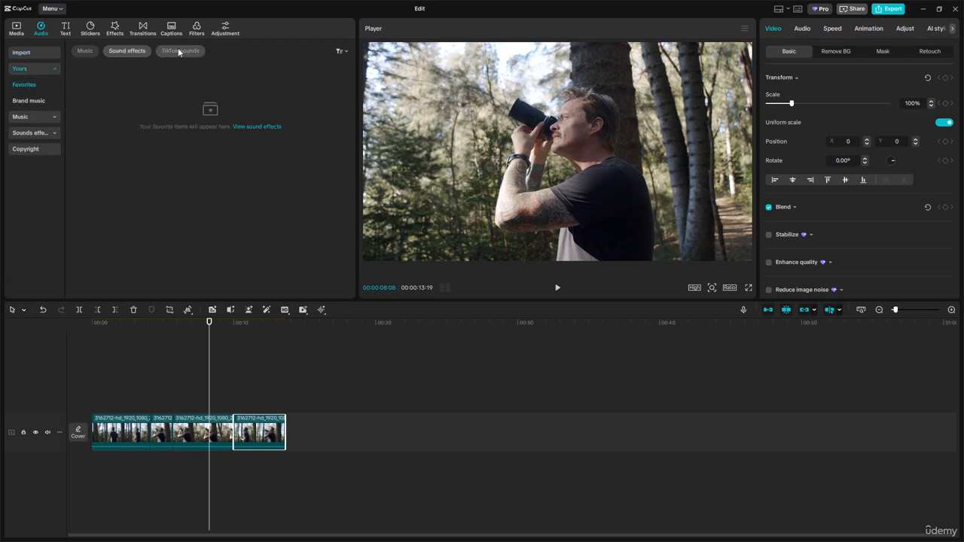
left_click(80, 52)
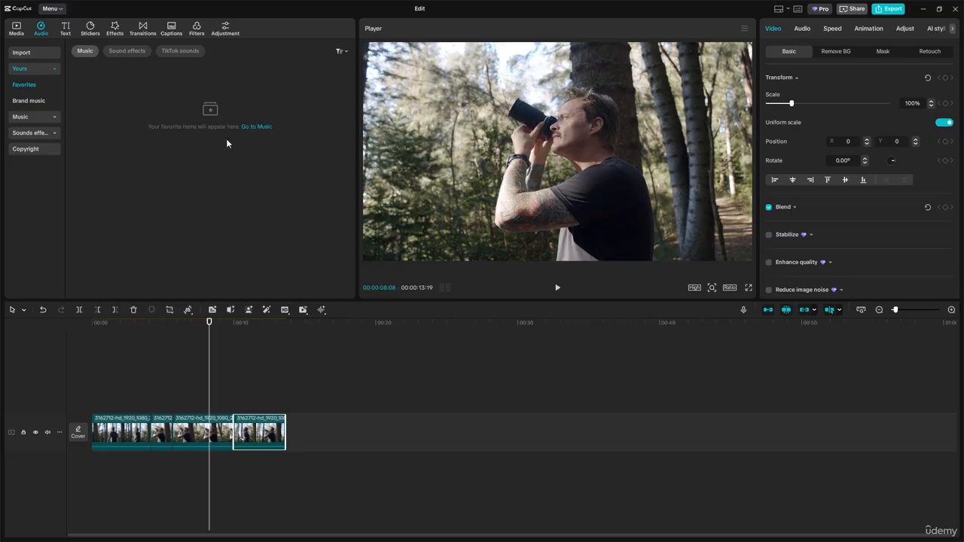
left_click(38, 99)
left_click(38, 55)
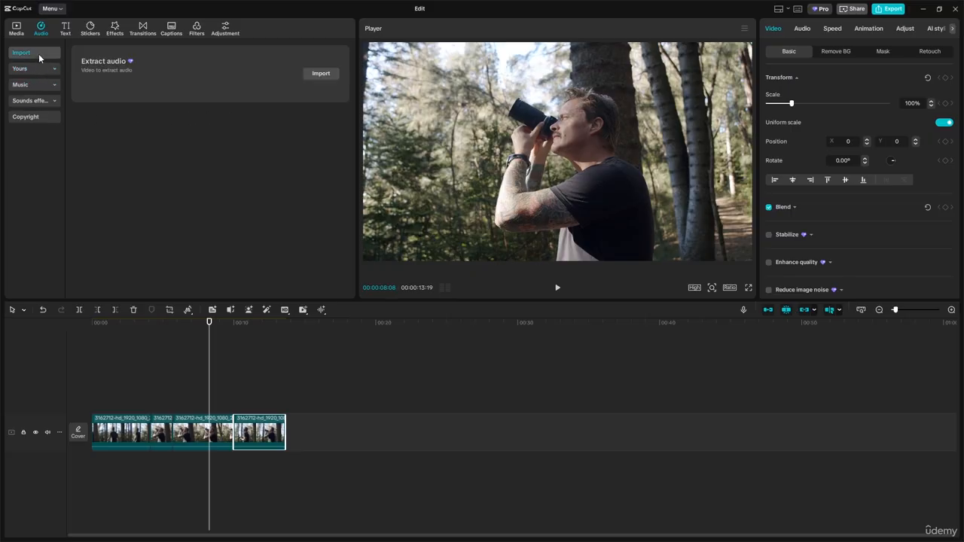
- Browse the Travel&Nature music, return the playhead to 00:00:00:00, and preview the track "Refreshing and light indie pop(1552207)"
left_click(35, 85)
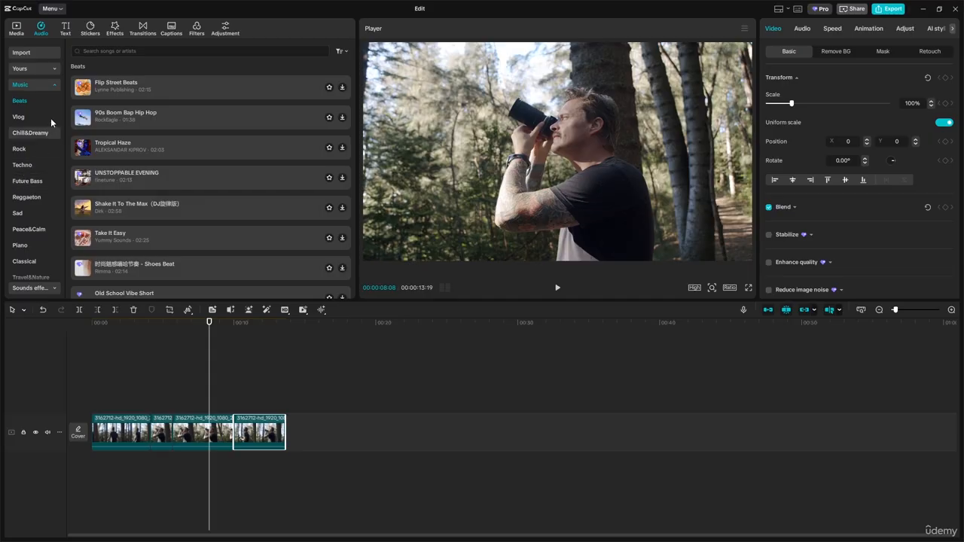
scroll(47, 139, "down", 2)
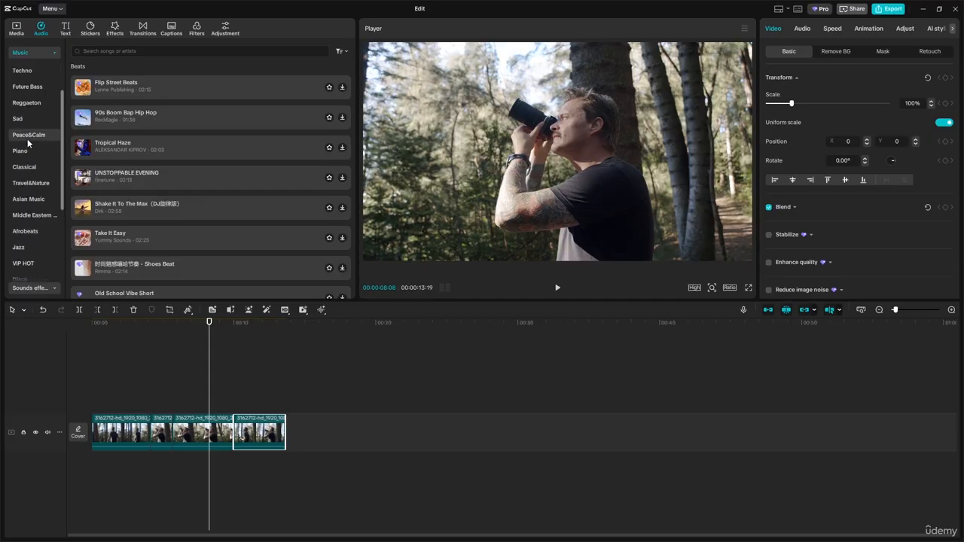
left_click(43, 187)
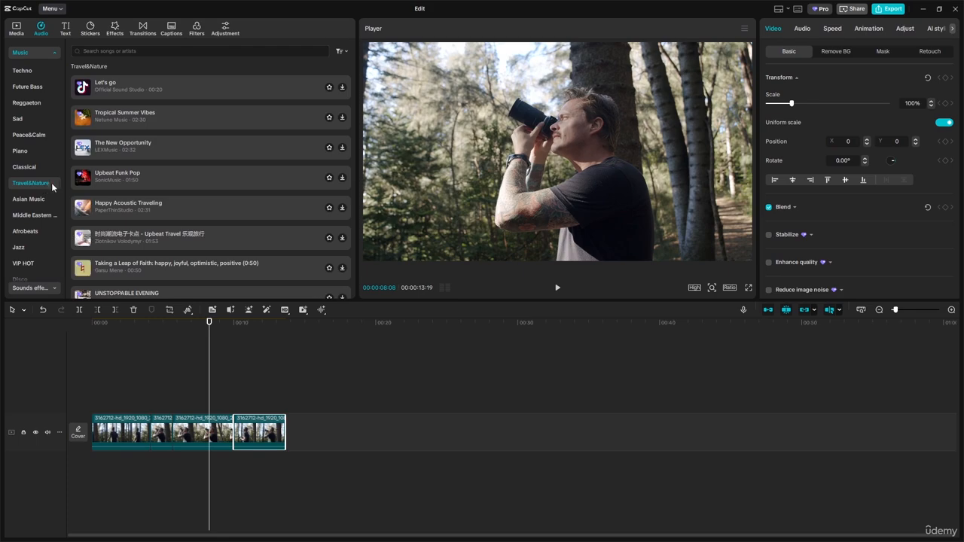
scroll(115, 186, "down", 2)
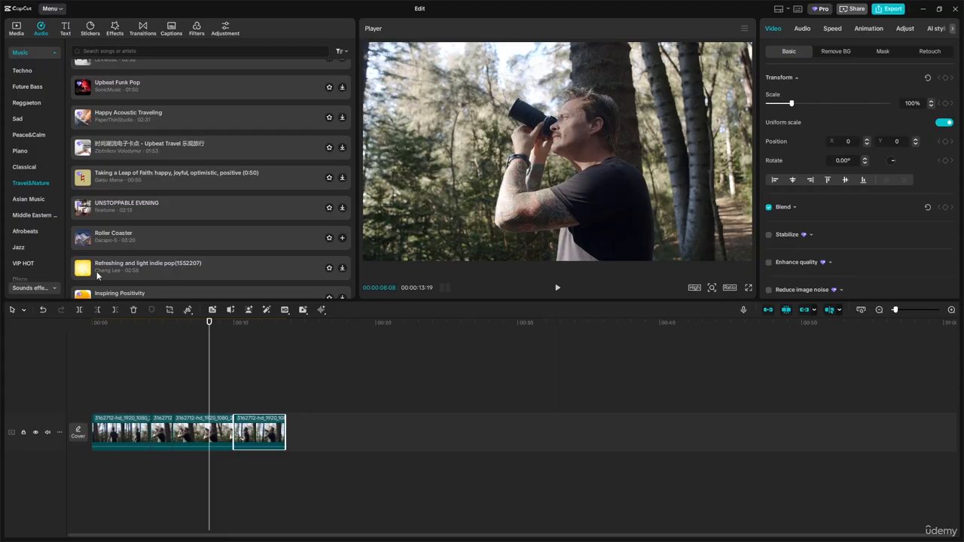
left_click(207, 325)
left_click(72, 323)
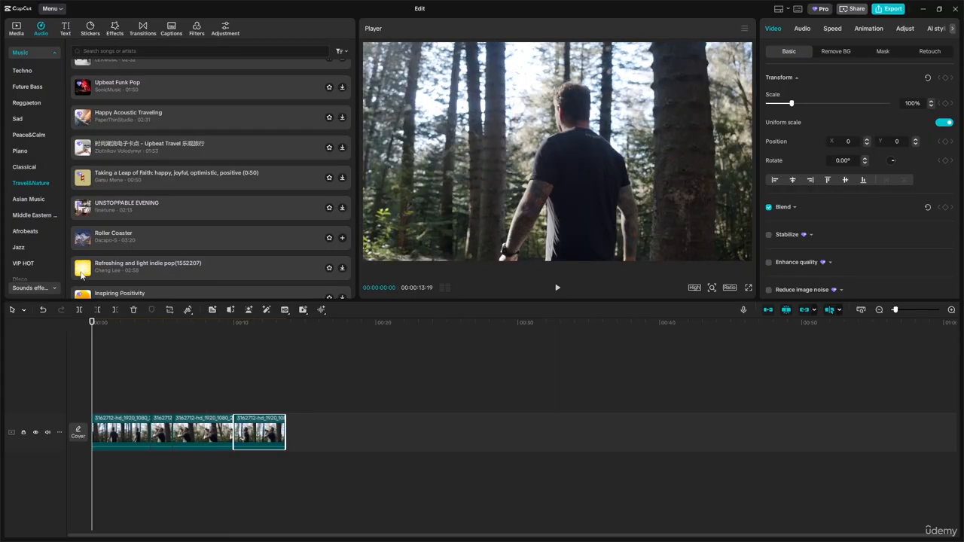
left_click(81, 269)
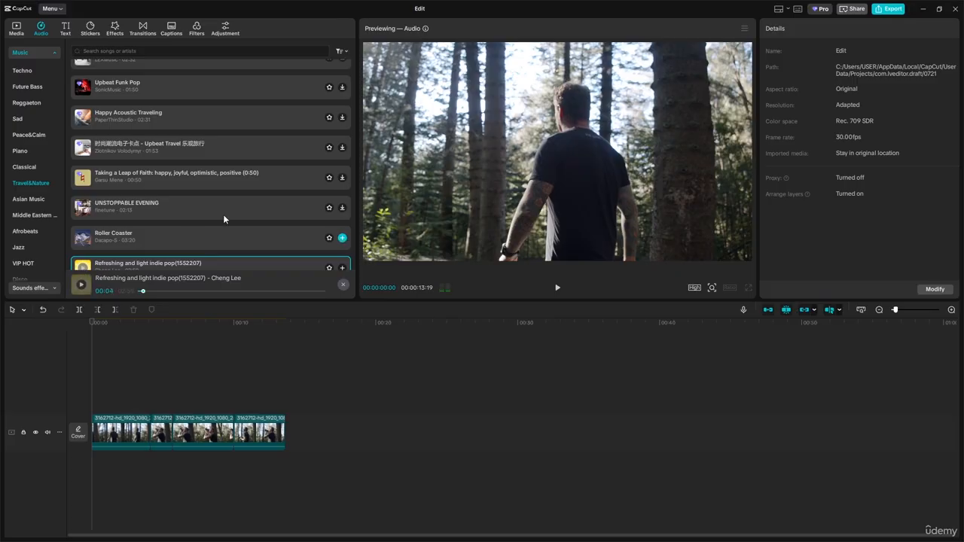
- Find and preview the track "秋纯音" in Travel&Nature and add it to the timeline at the start of the video
scroll(270, 223, "down", 3)
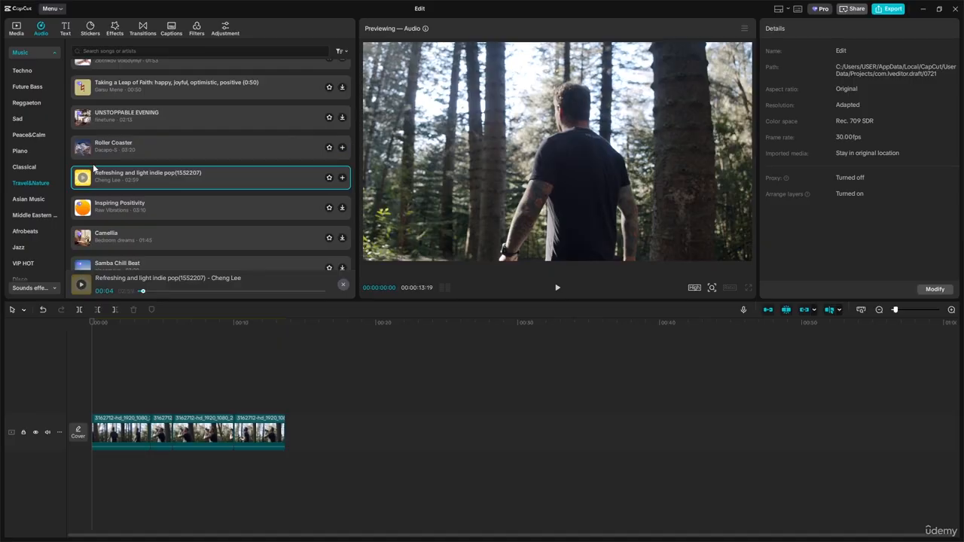
scroll(96, 167, "down", 4)
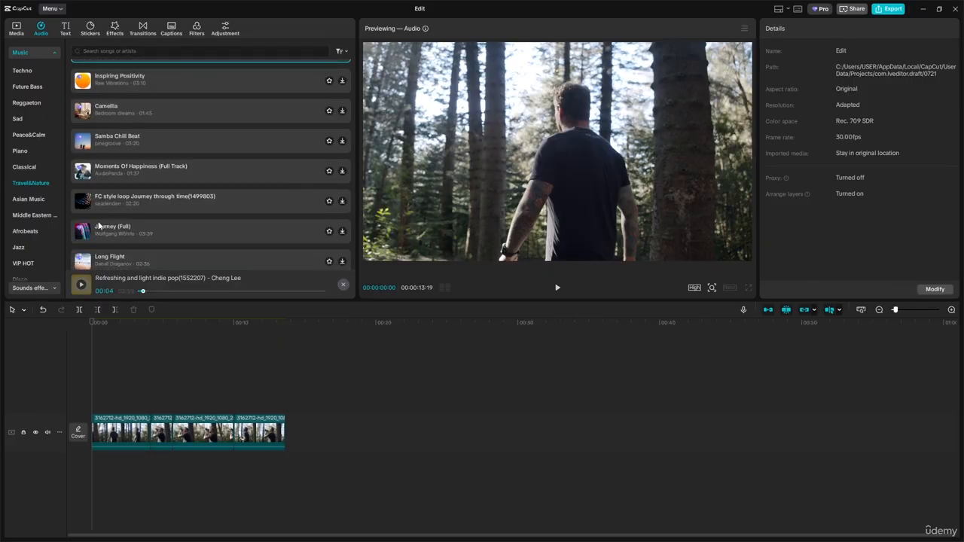
scroll(106, 218, "down", 4)
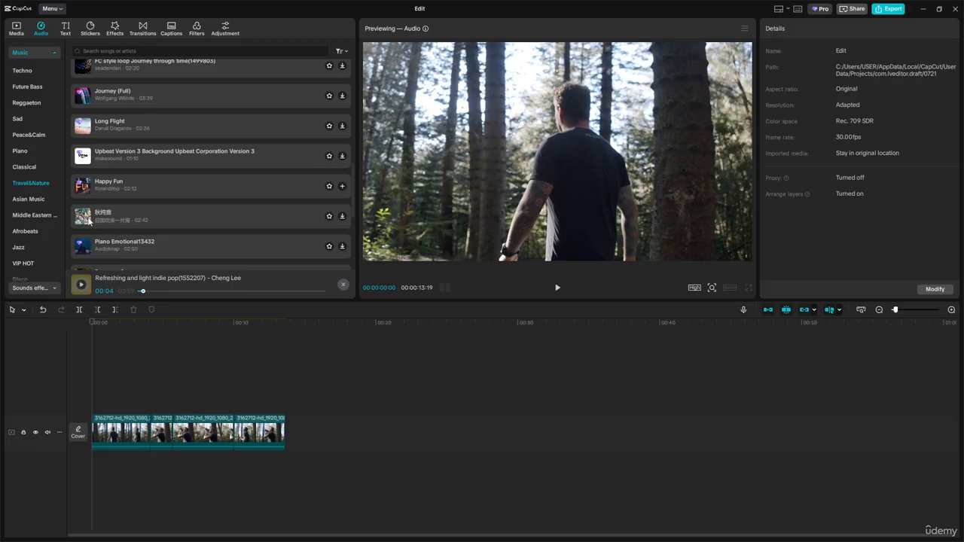
left_click(84, 217)
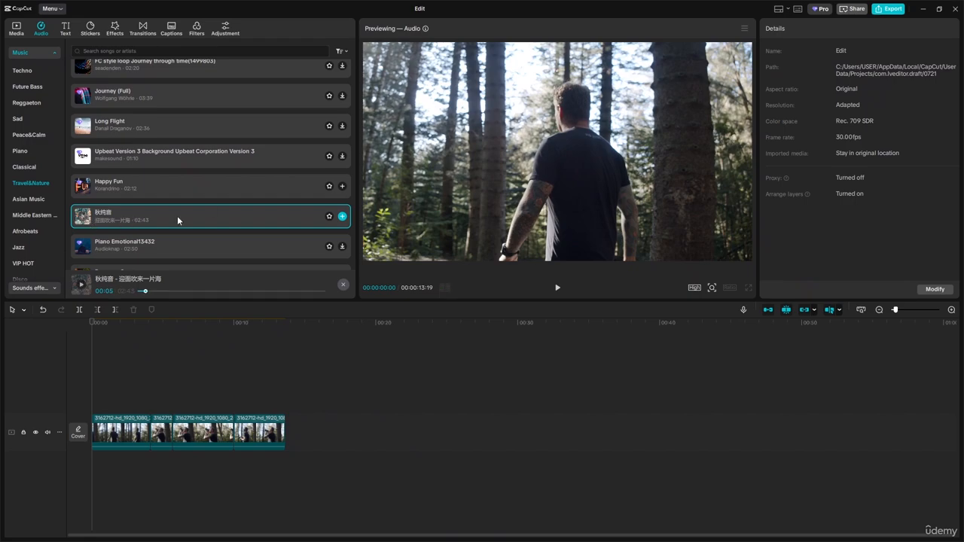
left_click(343, 217)
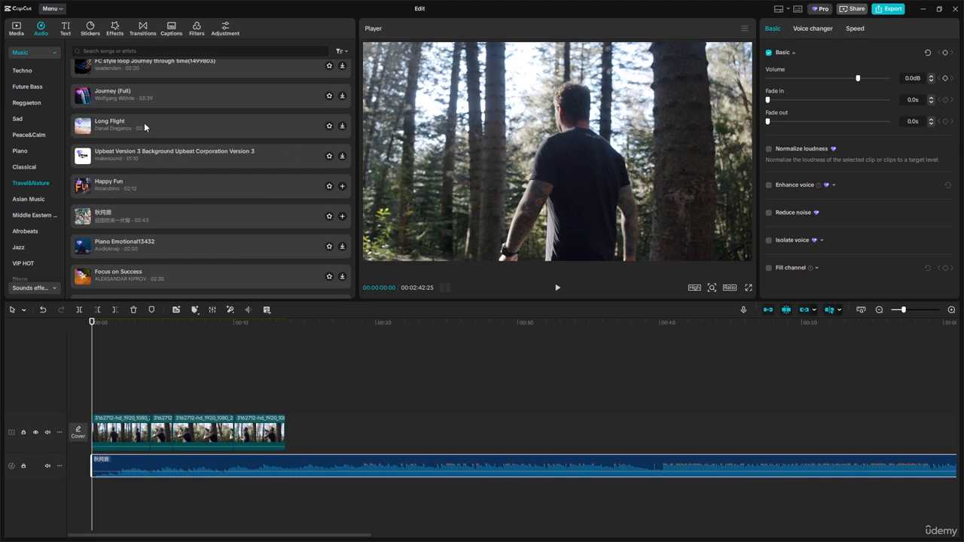
- Search the sound effects library for "camera shutter"
scroll(33, 82, "up", 2)
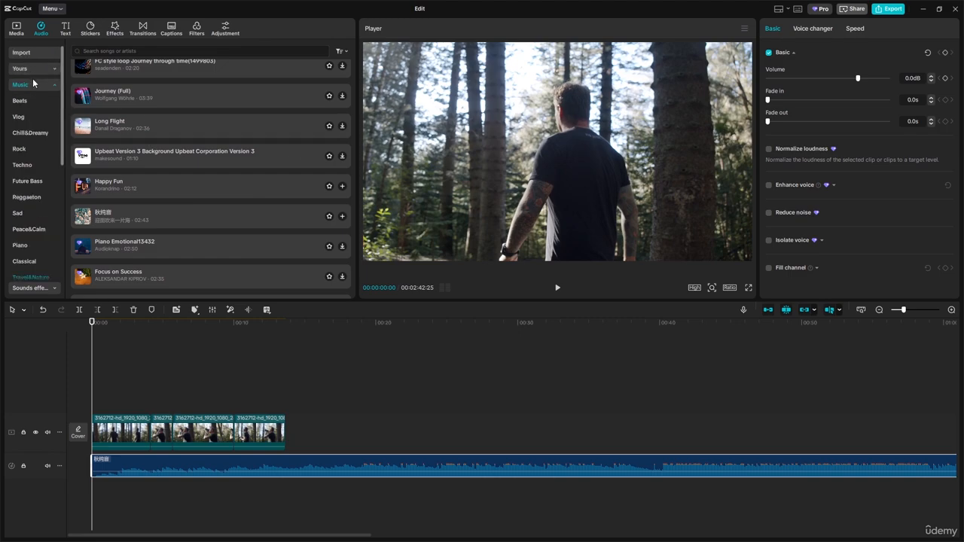
left_click(33, 84)
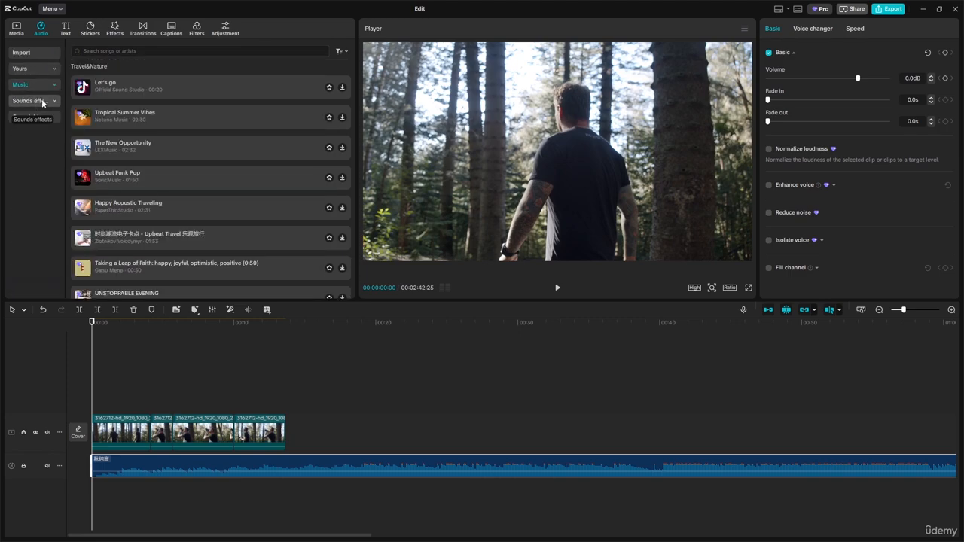
left_click(43, 103)
left_click(146, 53)
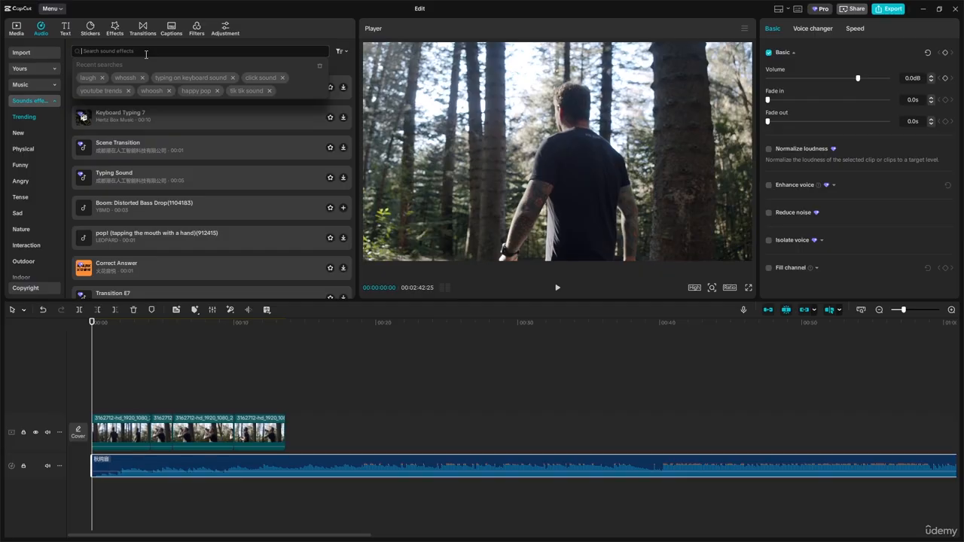
type("camer")
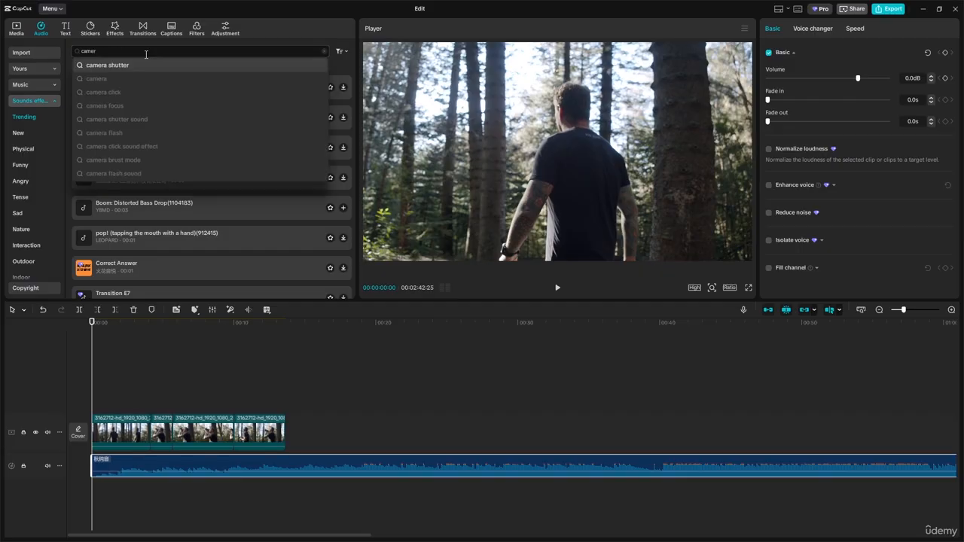
type("a")
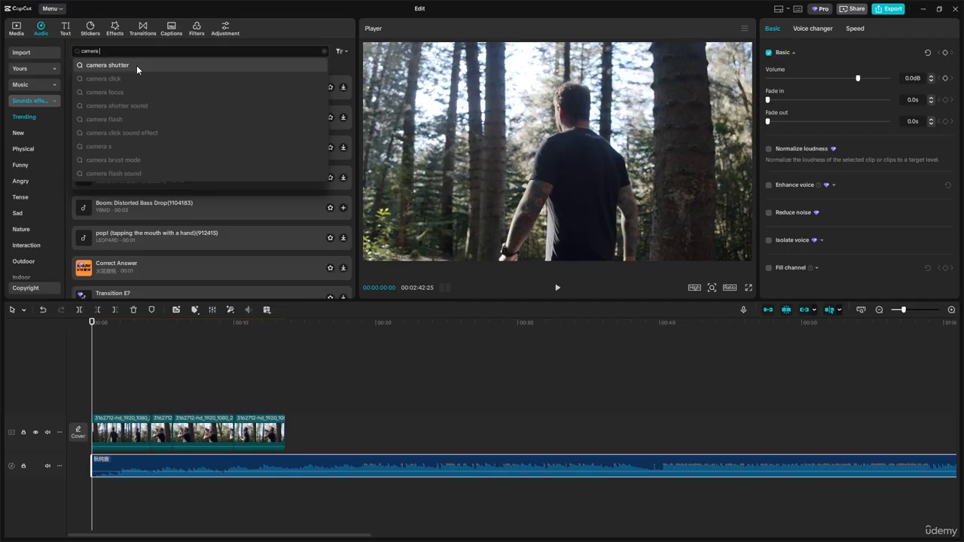
left_click(136, 65)
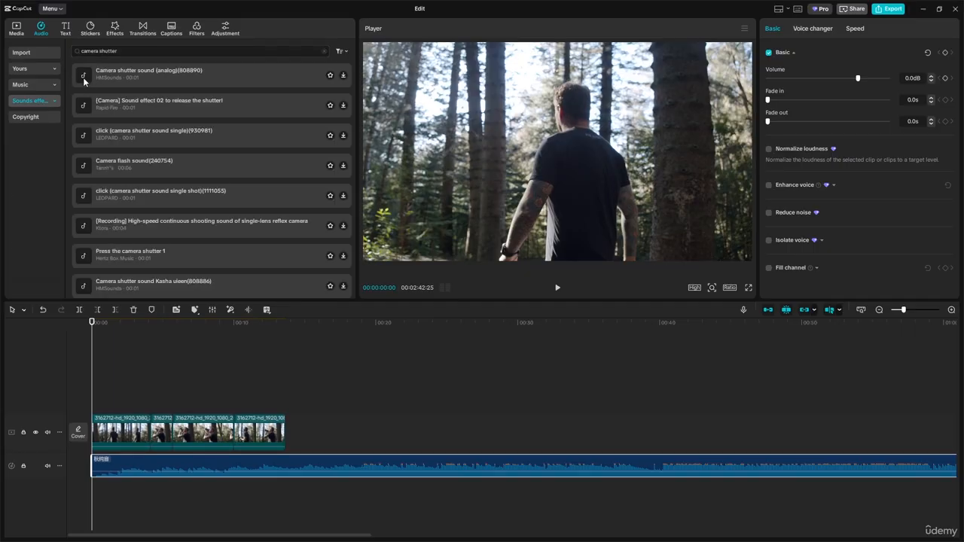
- Preview the first three camera shutter sound effects and listen again to "[Camera] Sound effect 02 to release the shutter!"
left_click(83, 76)
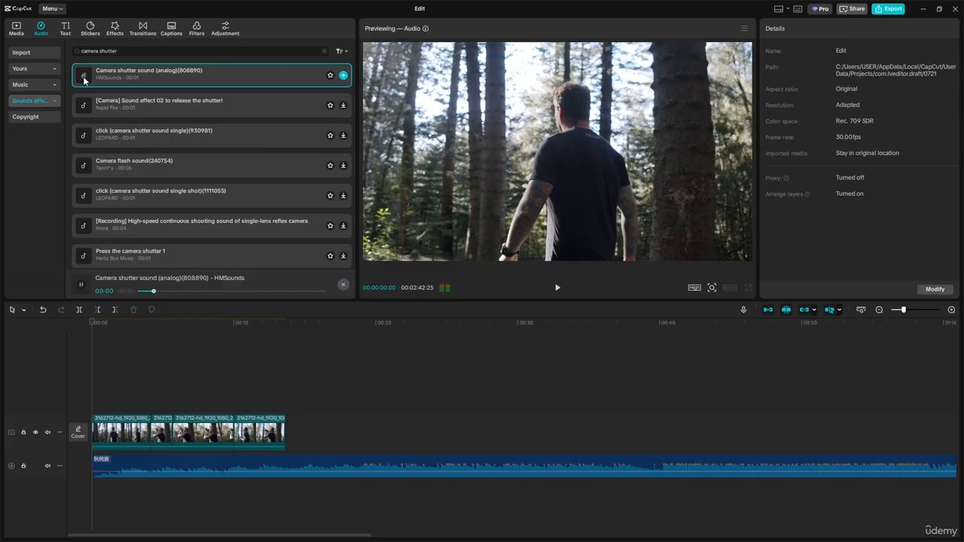
left_click(82, 109)
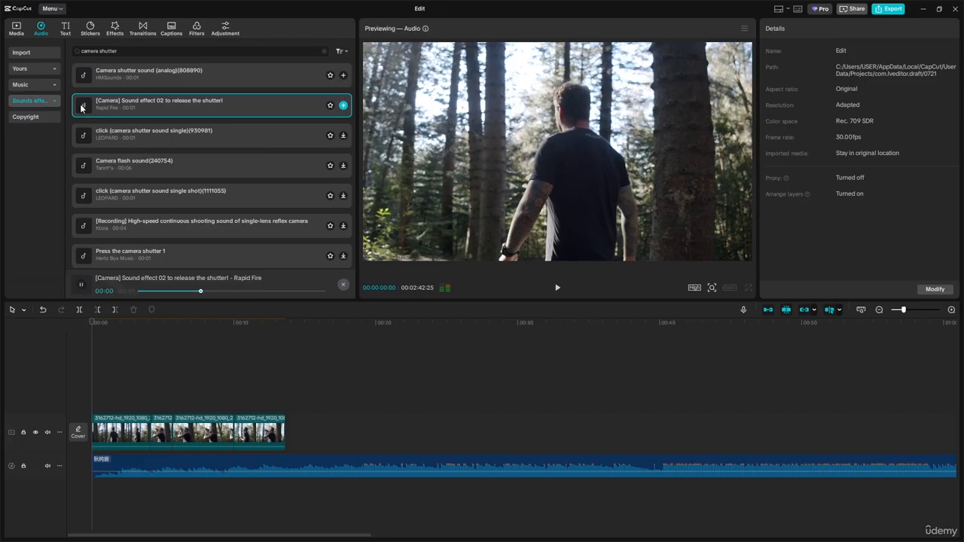
left_click(83, 136)
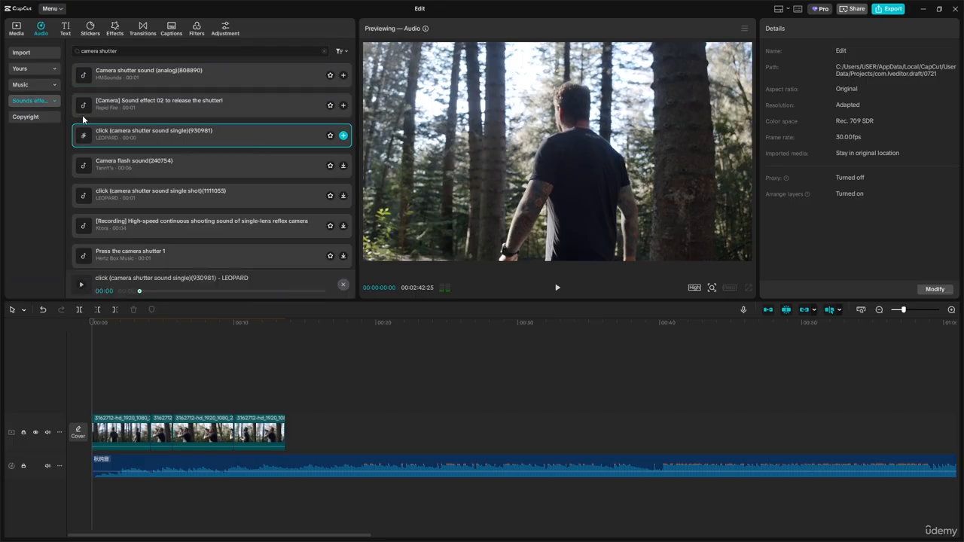
left_click(84, 107)
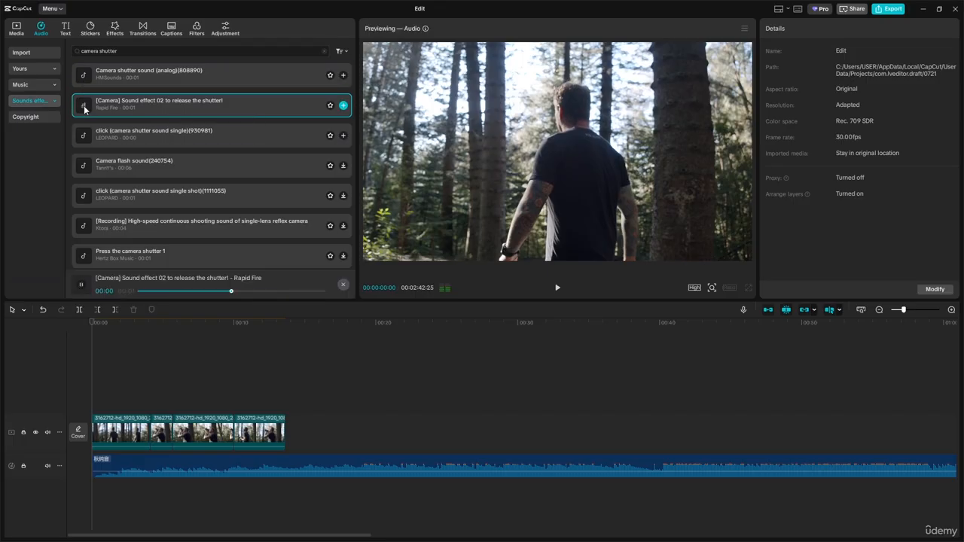
- Set the playhead to 00:00:07:12, compare the shutter sounds, and place "[Camera] Sound effect 02 to release the shutter!" there below the music track
left_click(94, 323)
left_click_drag(92, 321, 197, 337)
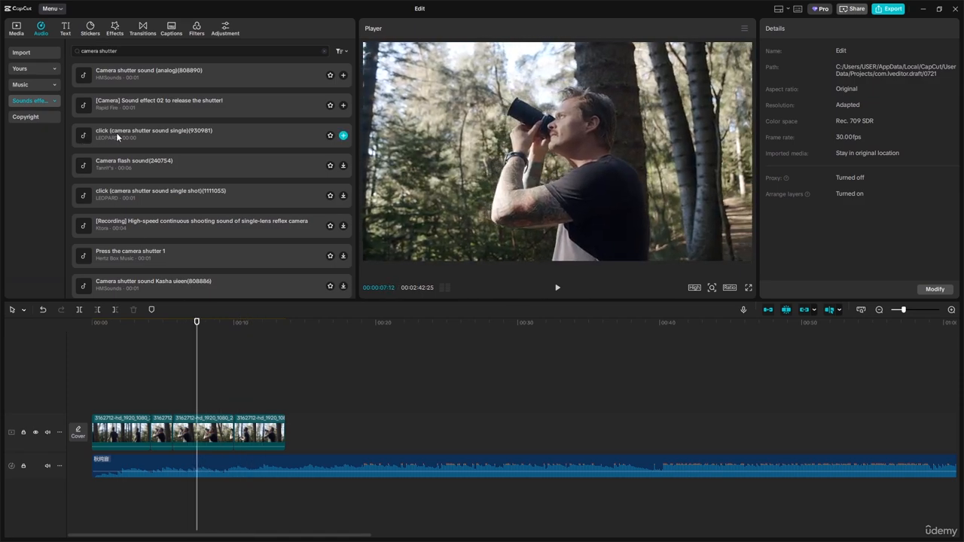
left_click(87, 134)
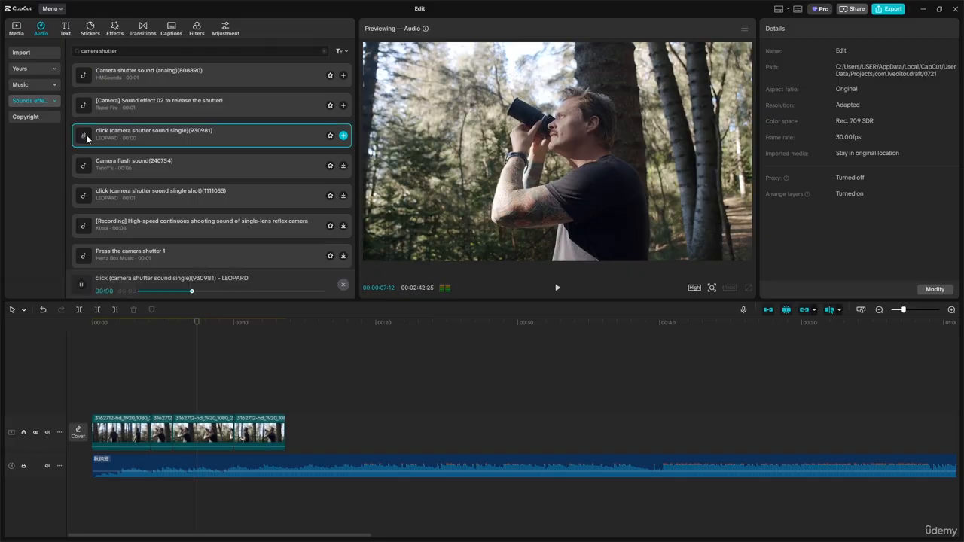
left_click(84, 112)
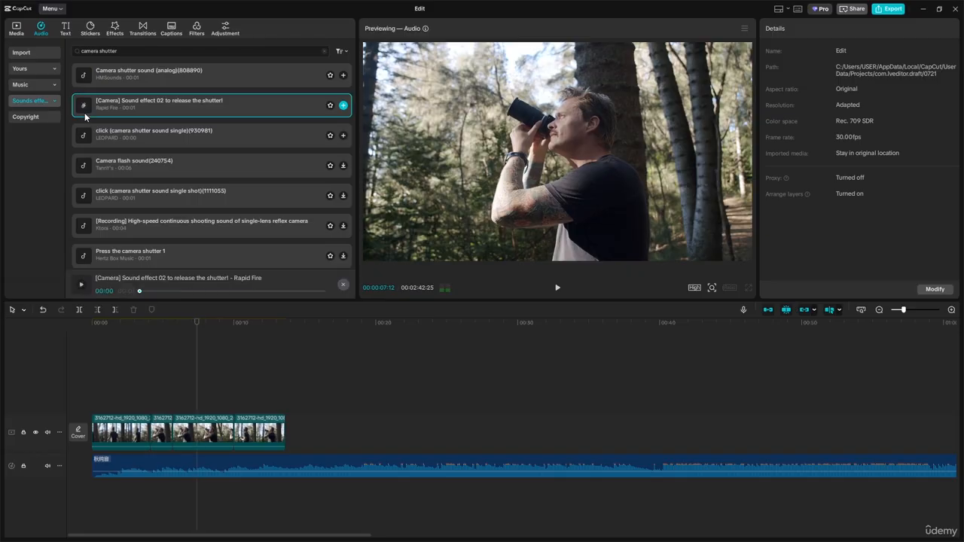
left_click(93, 140)
left_click(91, 116)
left_click_drag(257, 104, 194, 488)
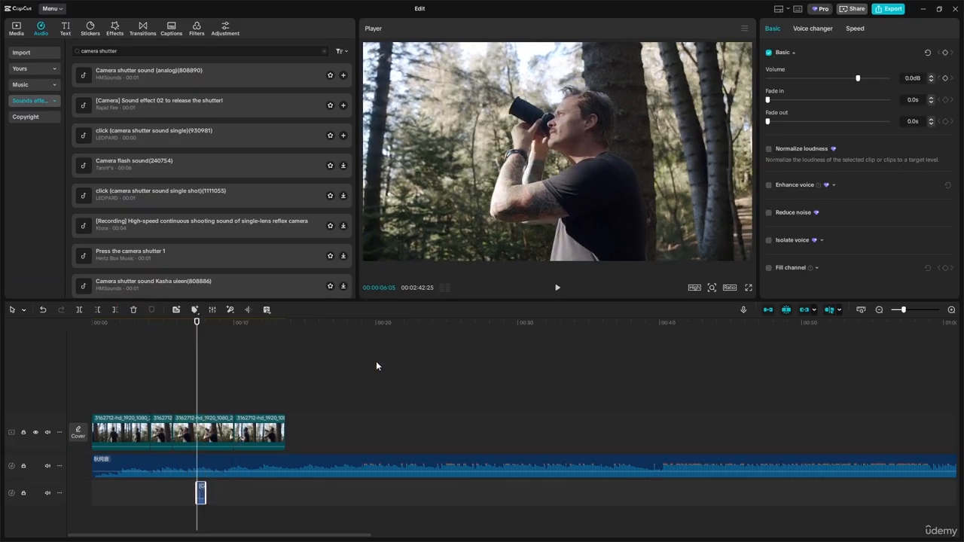
- Play the sequence from 00:00:05:21 past the camera shutter sound to check its timing against the video
left_click(308, 356)
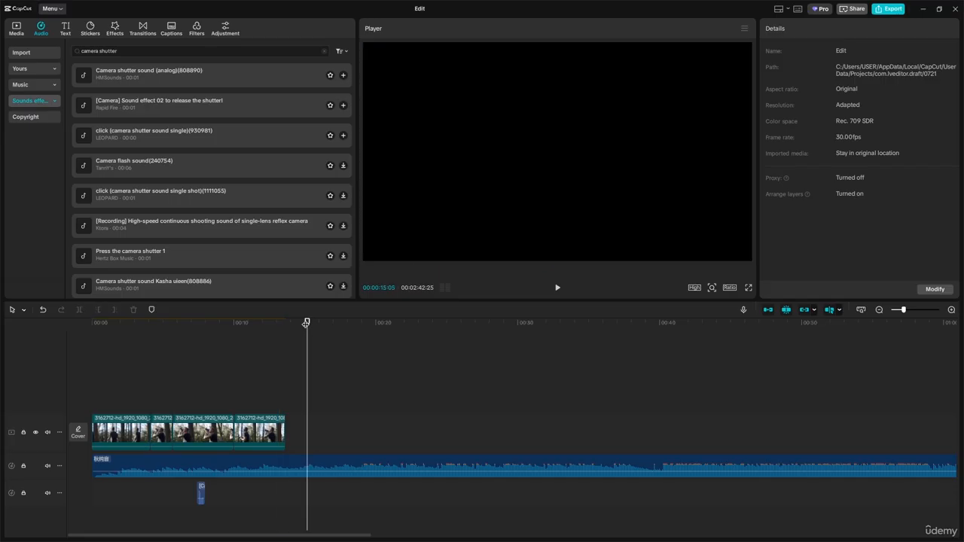
left_click(201, 340)
left_click(172, 340)
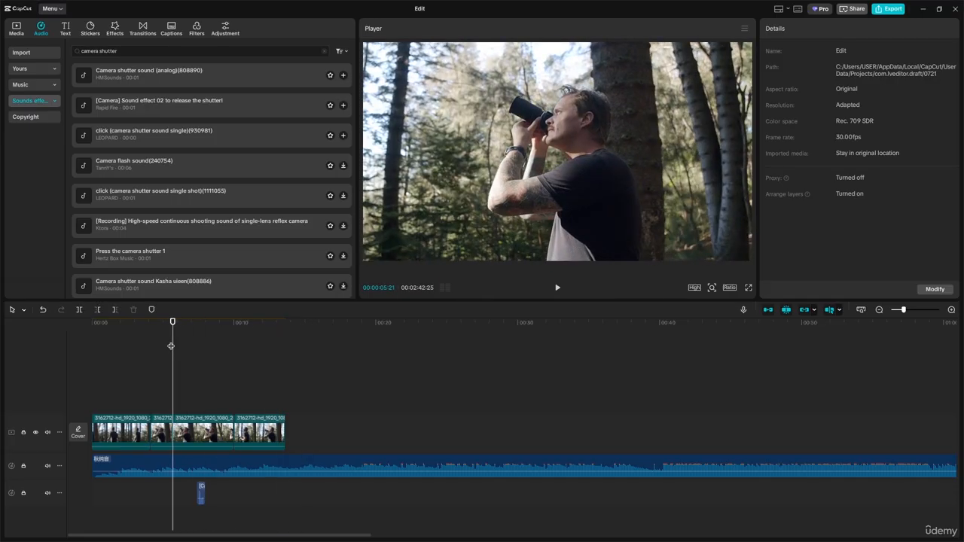
key("space")
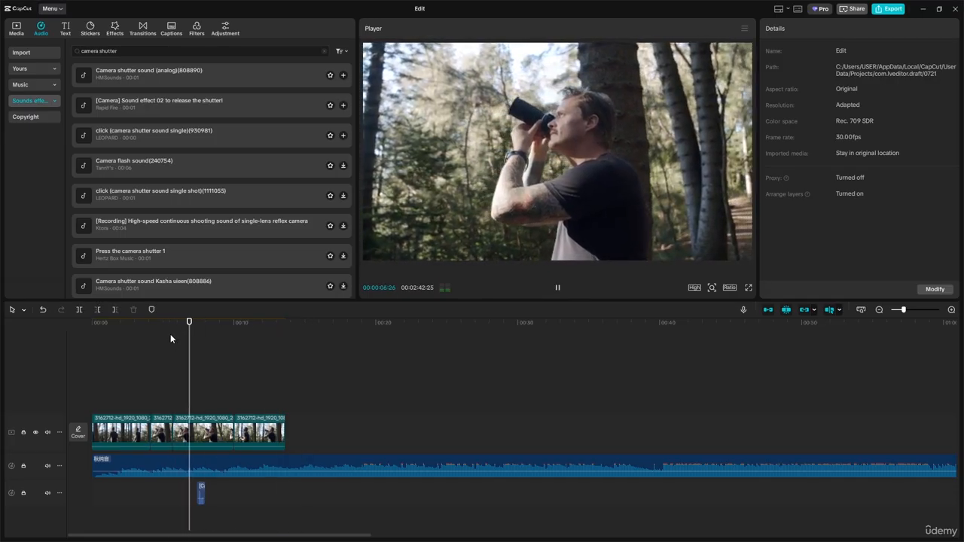
key("space")
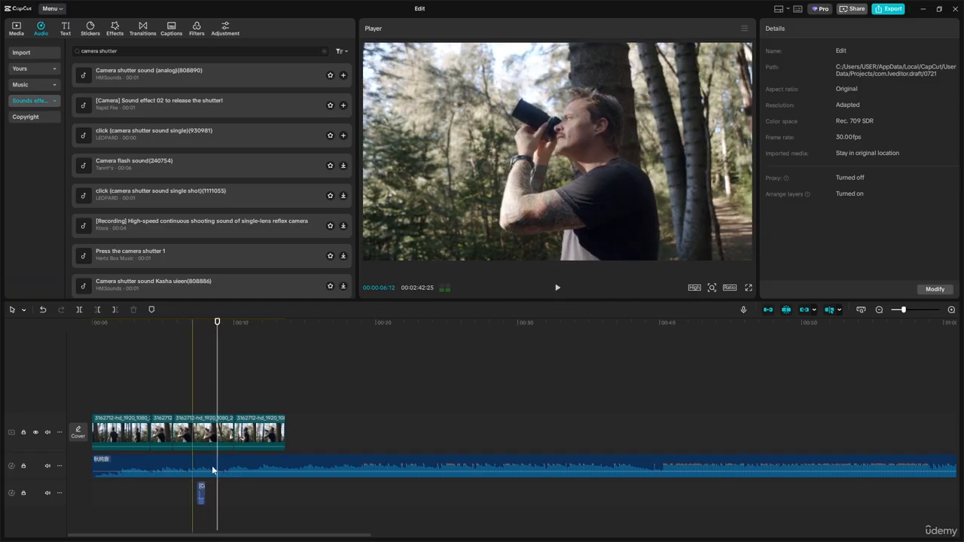
- Preview "Press the camera shutter 1", "Camera flash sound(240754)" and the two LEOPARD click shutter sounds to compare them
left_click(84, 259)
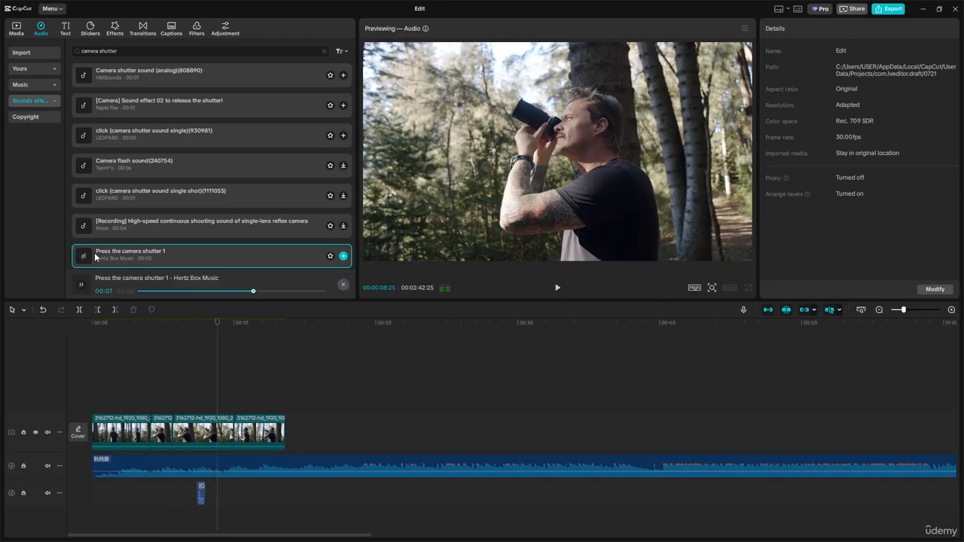
left_click(86, 194)
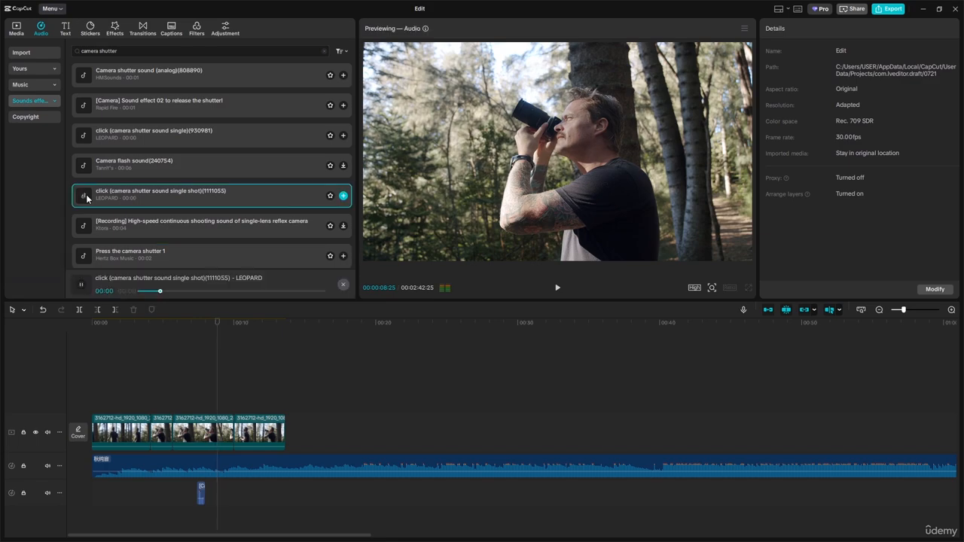
left_click(81, 168)
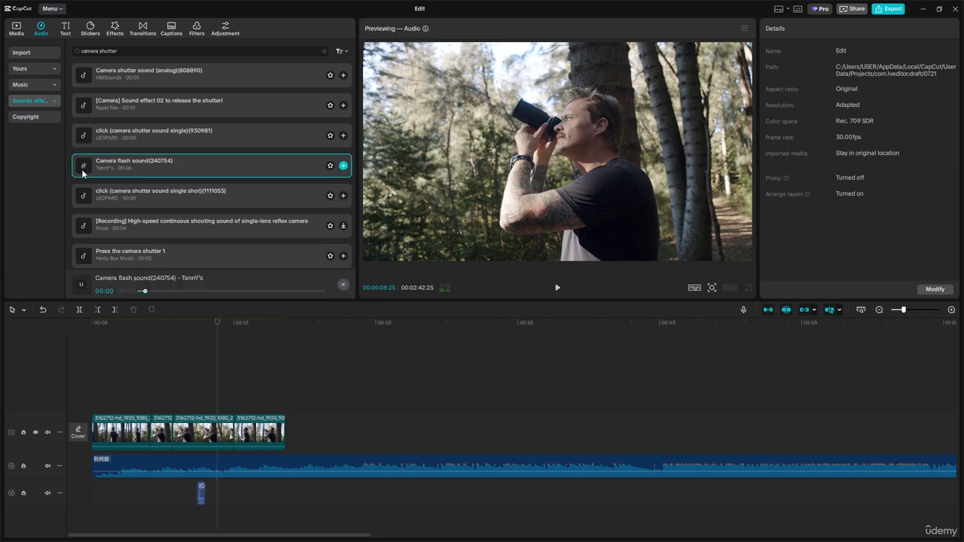
left_click(84, 135)
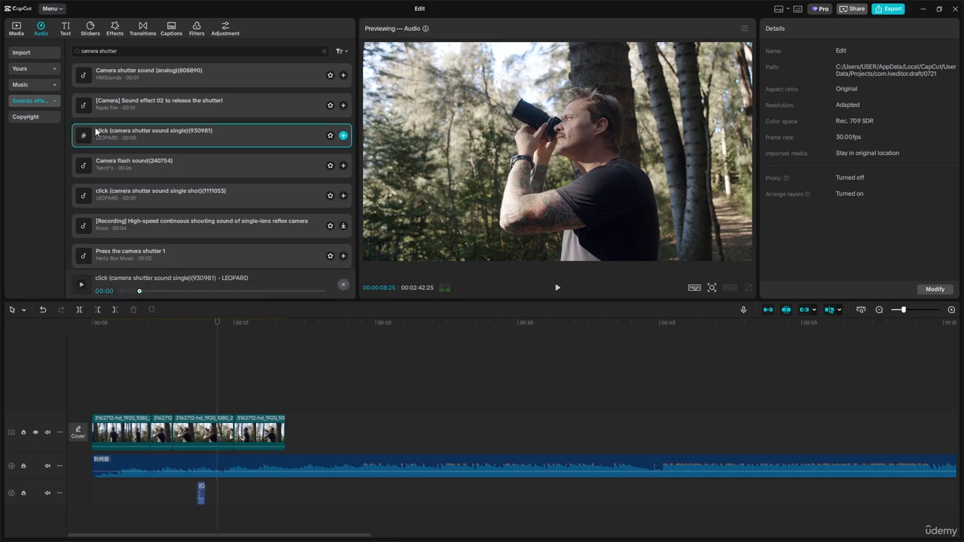
- Add a second "[Camera] Sound effect 02 to release the shutter!" on the sound effect track beneath the last video clip, at about 11.6 seconds
left_click(83, 112)
left_click(194, 355)
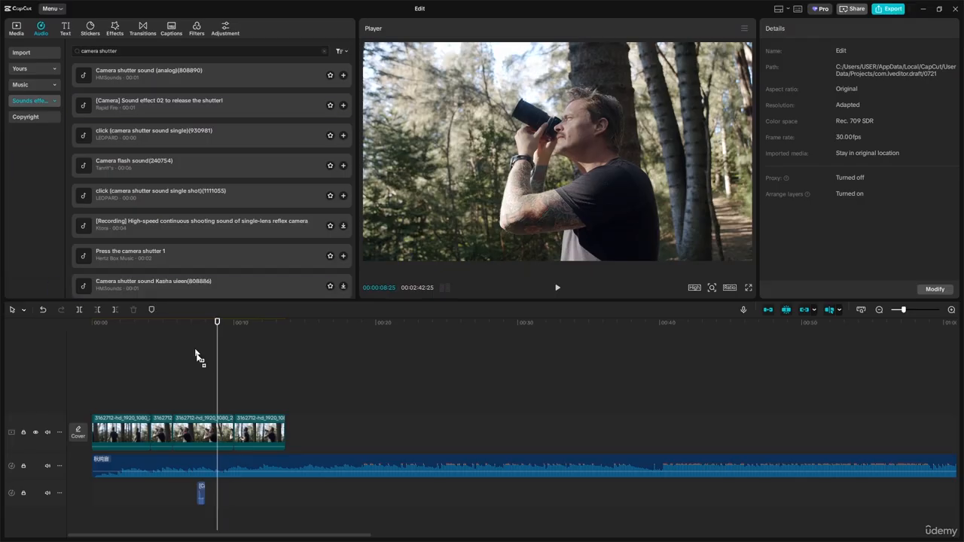
left_click_drag(226, 490, 264, 493)
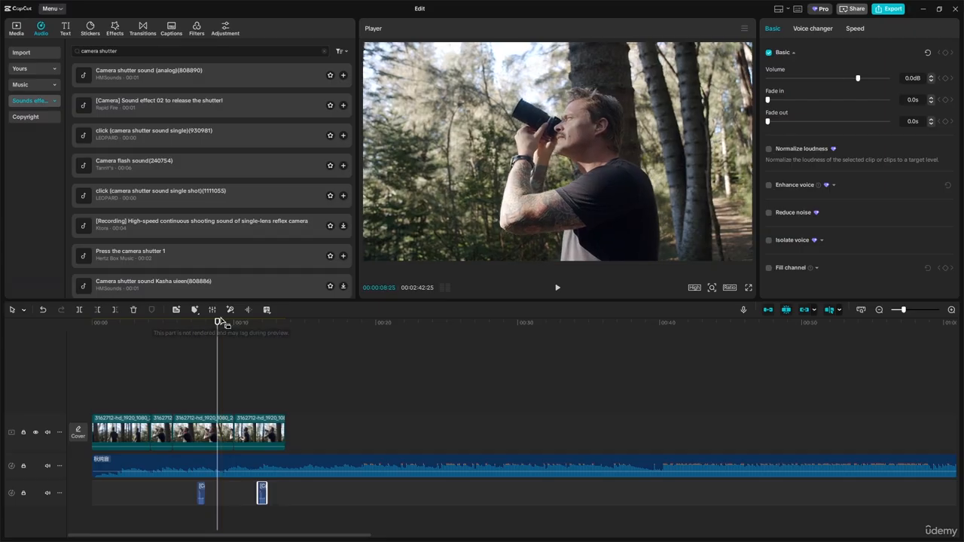
- Split the background music at the end of the video, 00:00:13:19, and delete the part that runs past it
left_click(299, 346)
left_click_drag(299, 347, 284, 351)
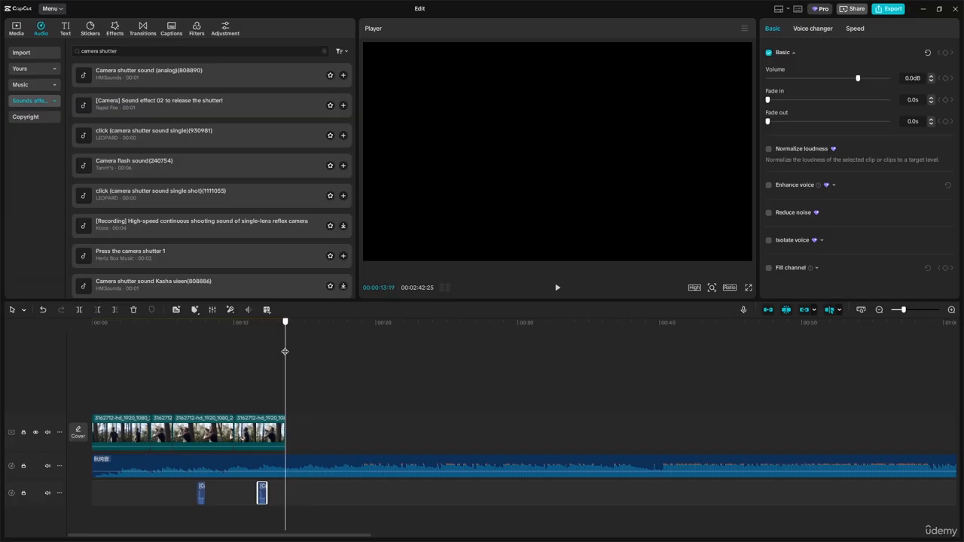
left_click(287, 464)
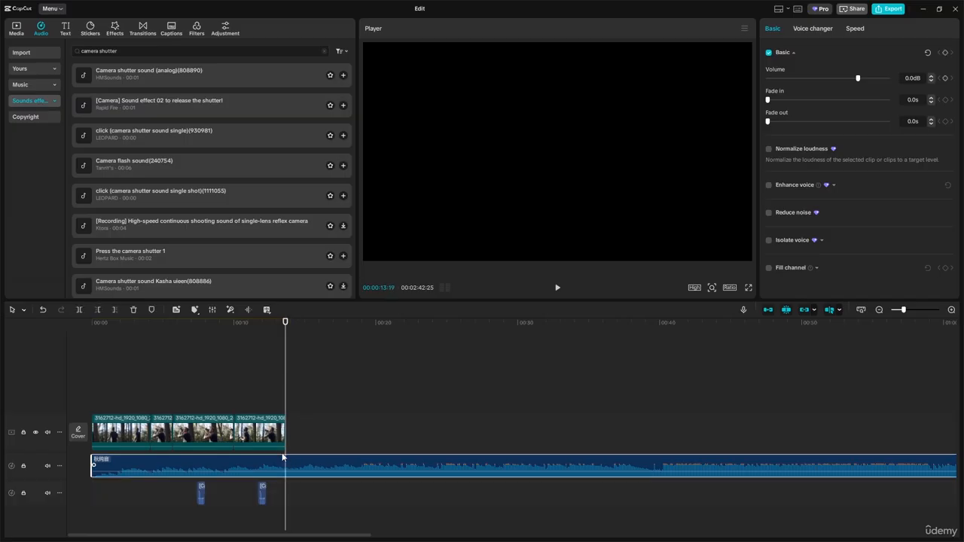
left_click(81, 311)
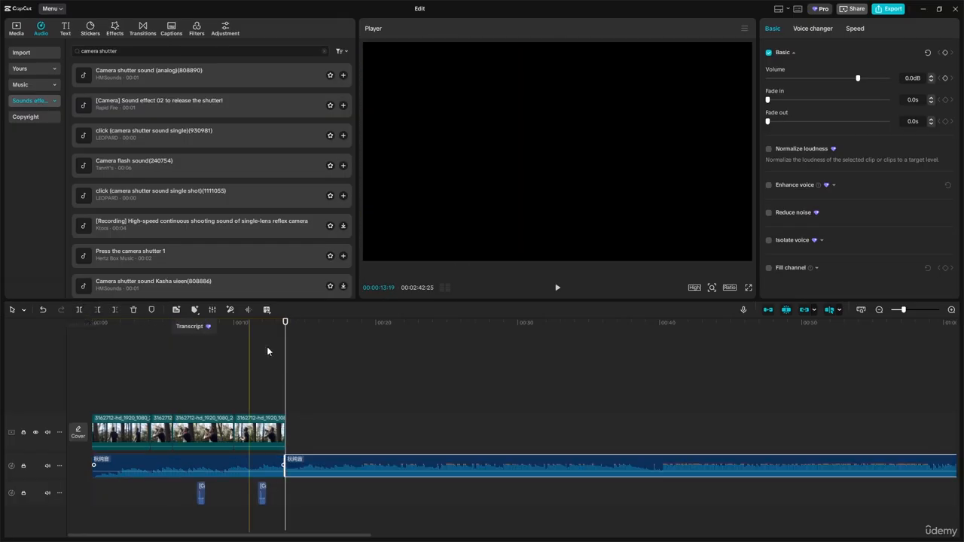
key("Delete")
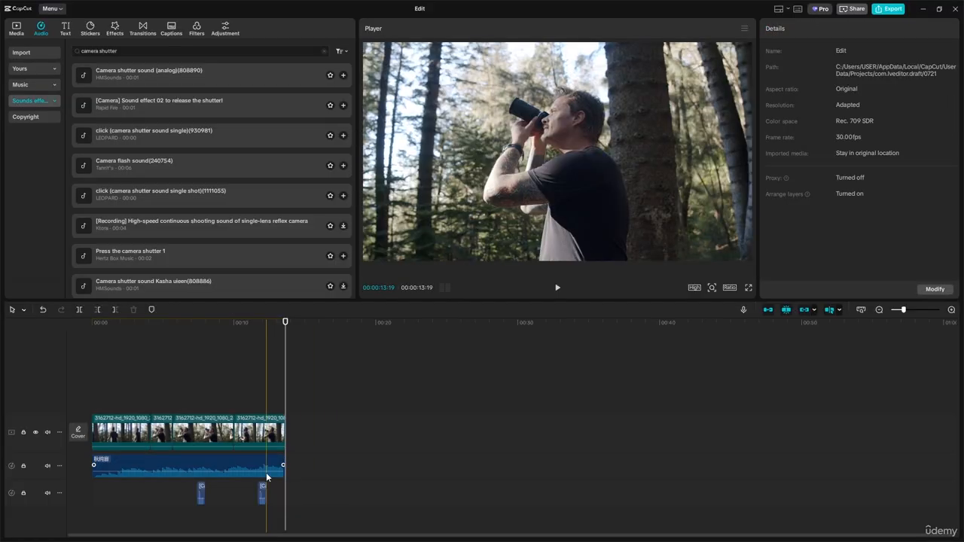
- Lower the background music's volume to -3.6 dB and set its fade out to 2.1 s
left_click(264, 471)
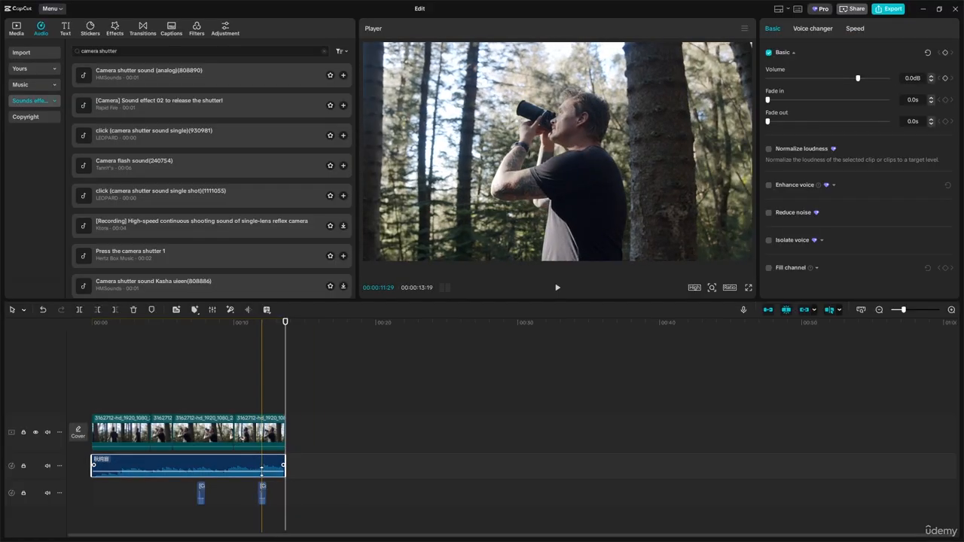
left_click_drag(261, 472, 261, 471)
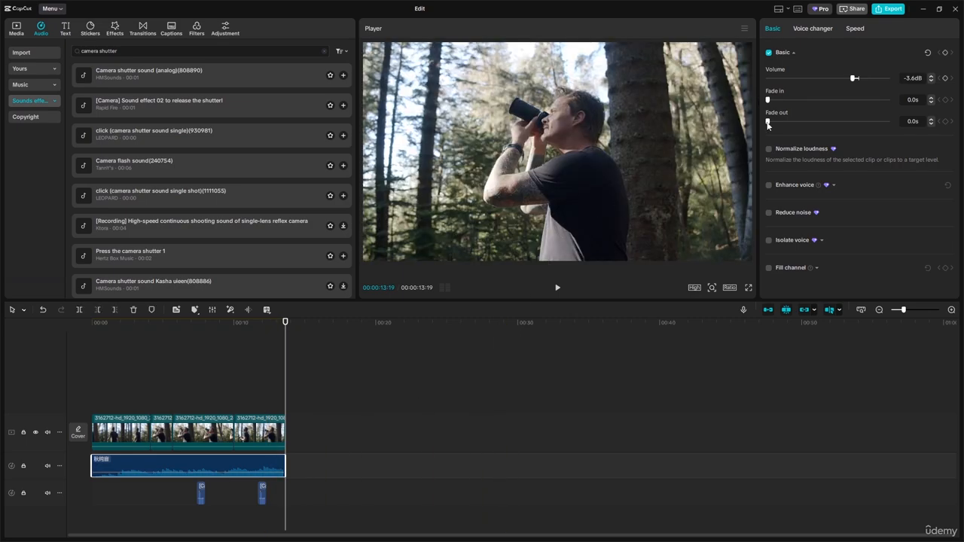
left_click_drag(784, 122, 793, 122)
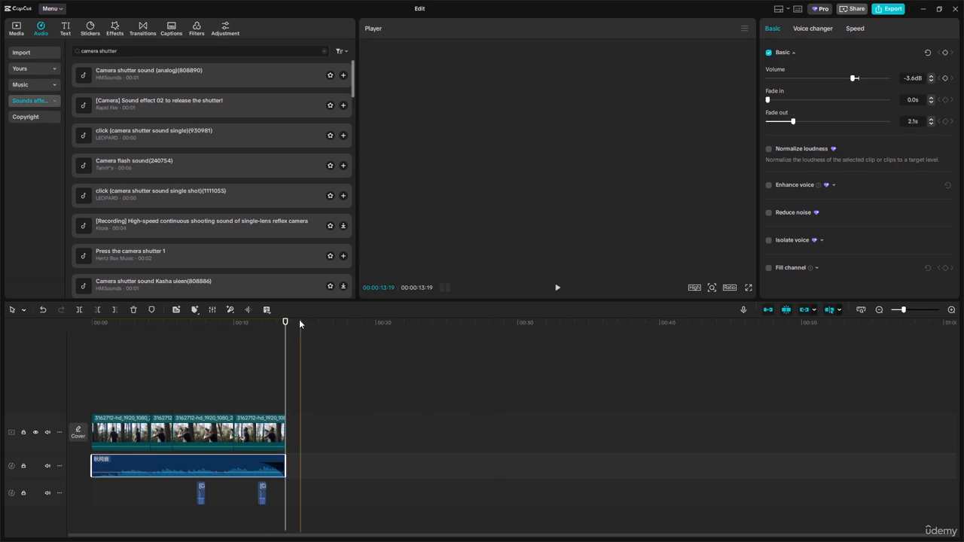
- Play the sequence from just before the first shutter sound through the end to check the sound effects and music fade-out
left_click_drag(285, 323, 172, 332)
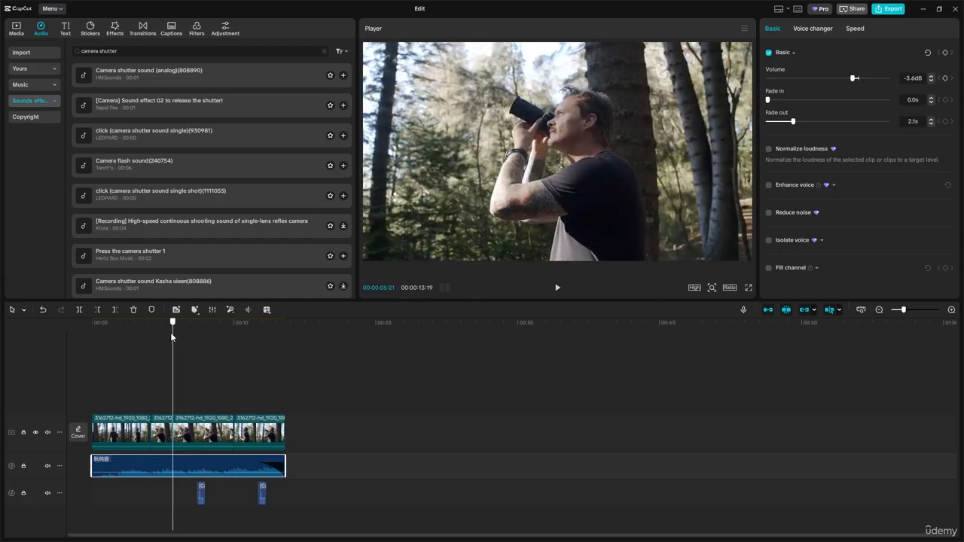
left_click(197, 326)
key("space")
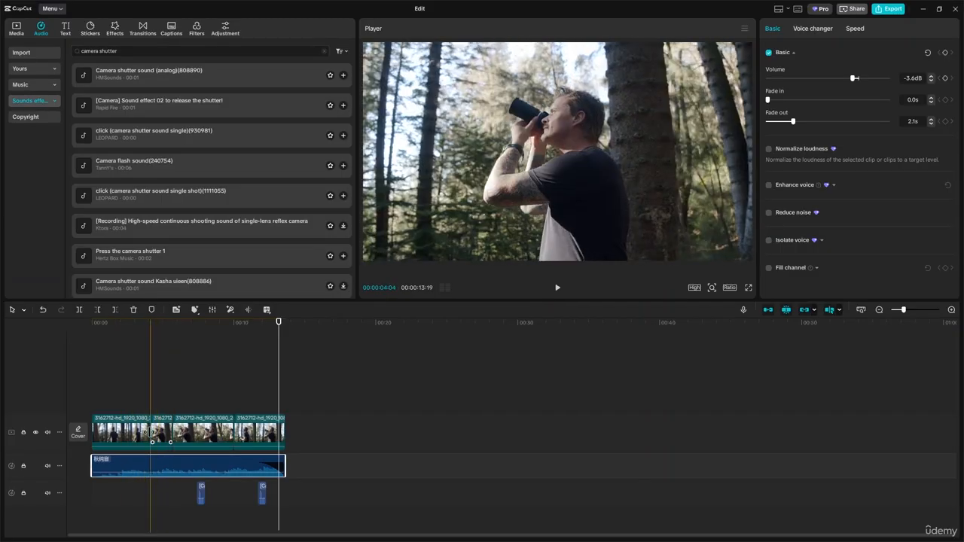
- Play across the cut between the first and second video clips from 00:00:03:15 to examine how it changes
left_click(152, 431)
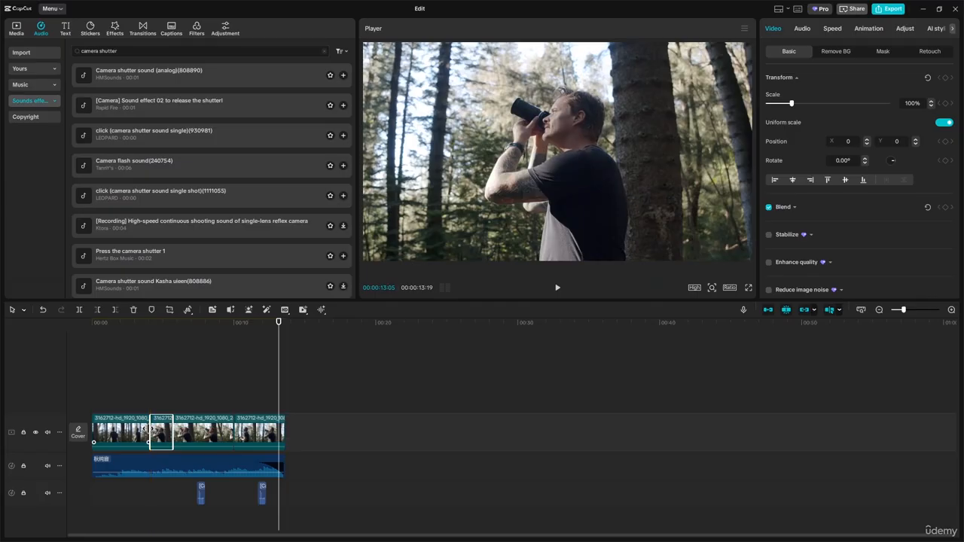
left_click(141, 384)
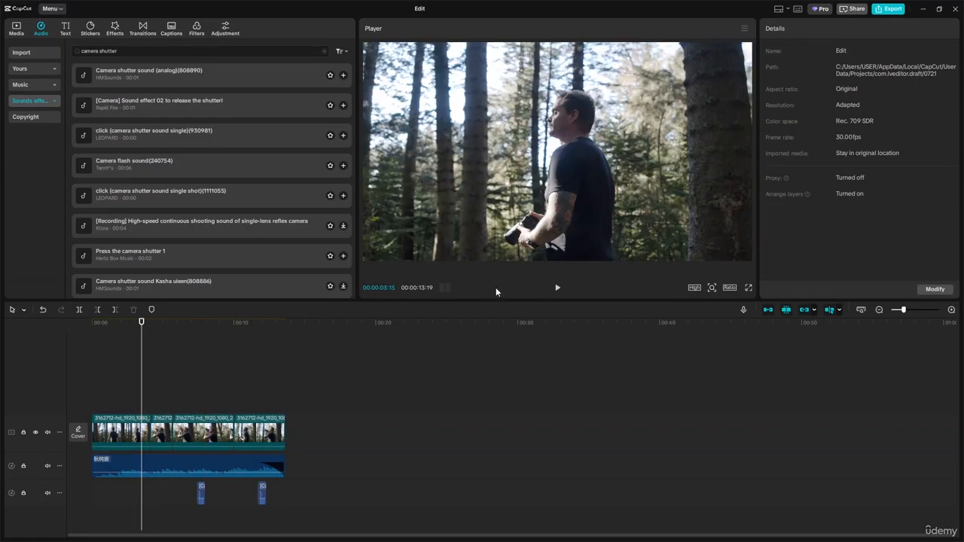
left_click(558, 288)
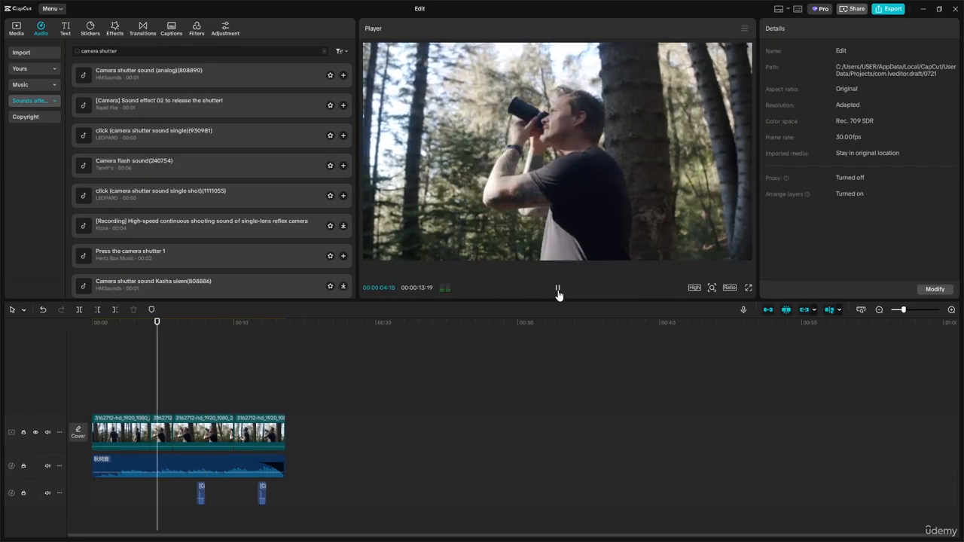
left_click(154, 432)
key("space")
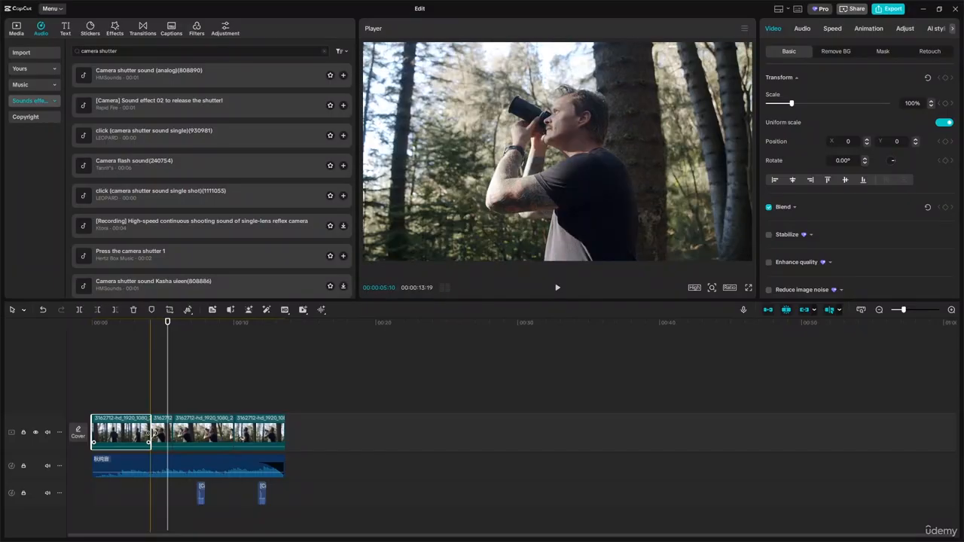
- Search the transitions for "fade to black" and add the Camera Glow transition at the cut between the first and second clips, 00:00:04:04
left_click(152, 437)
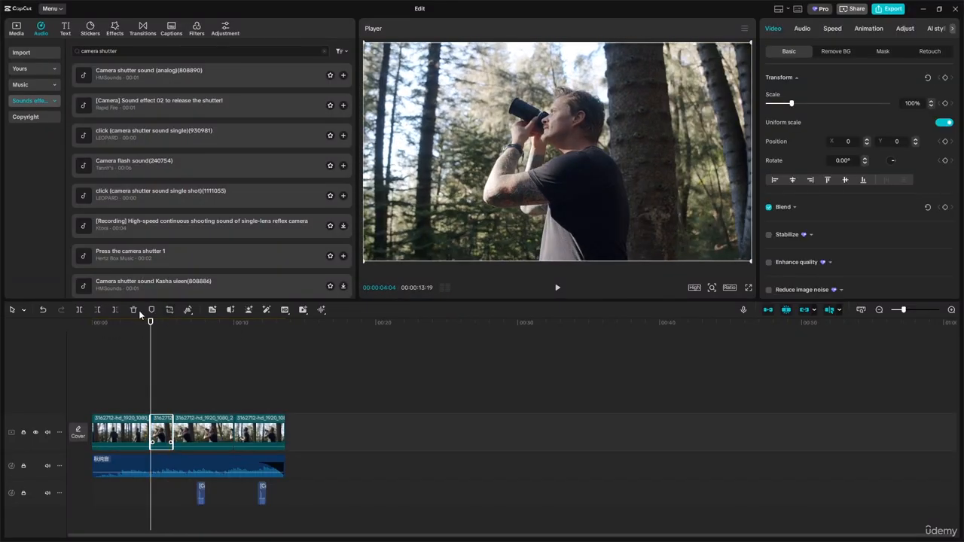
left_click(146, 27)
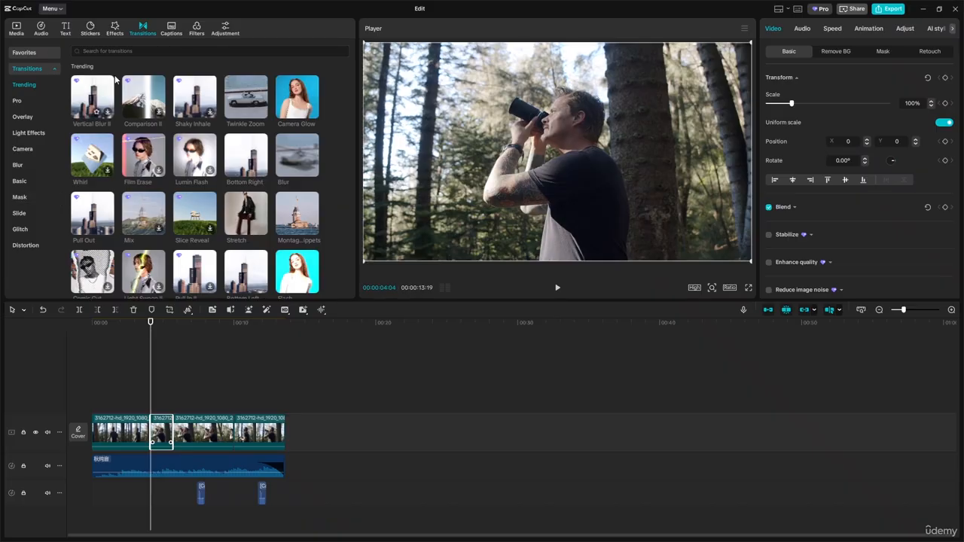
left_click(139, 49)
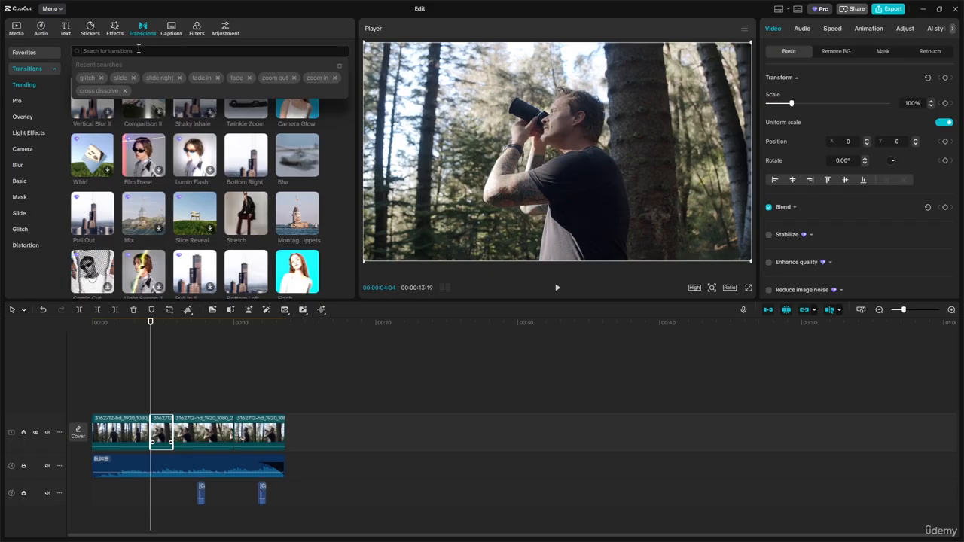
type("fade to")
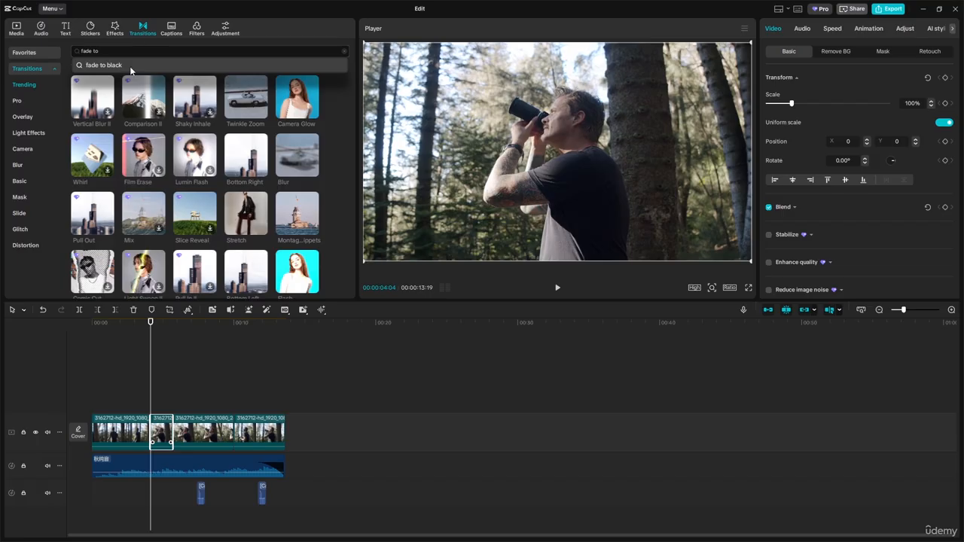
left_click(120, 65)
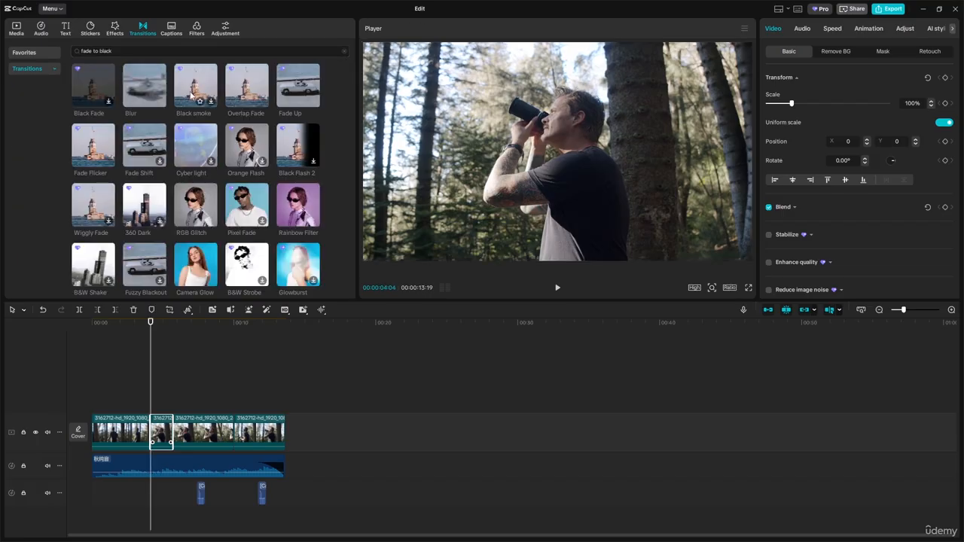
left_click(134, 94)
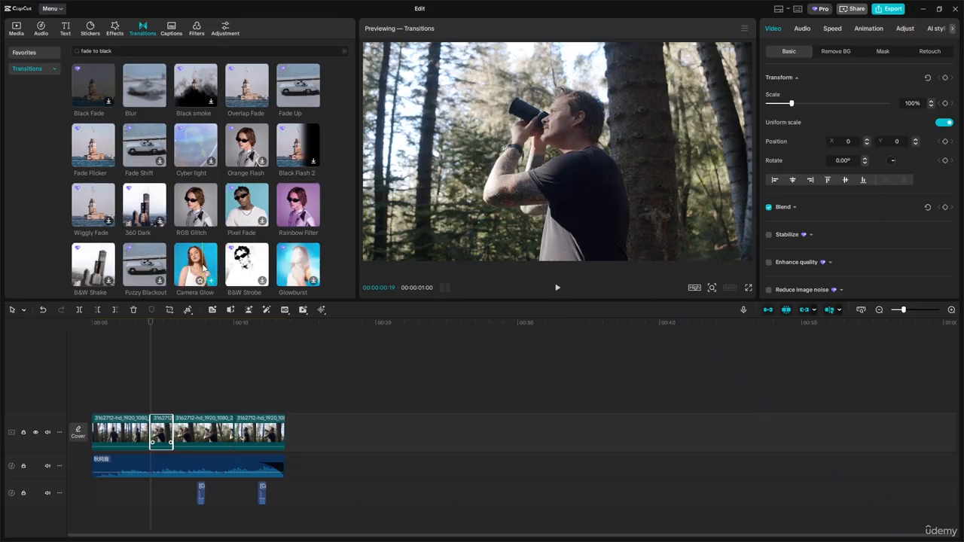
left_click(209, 279)
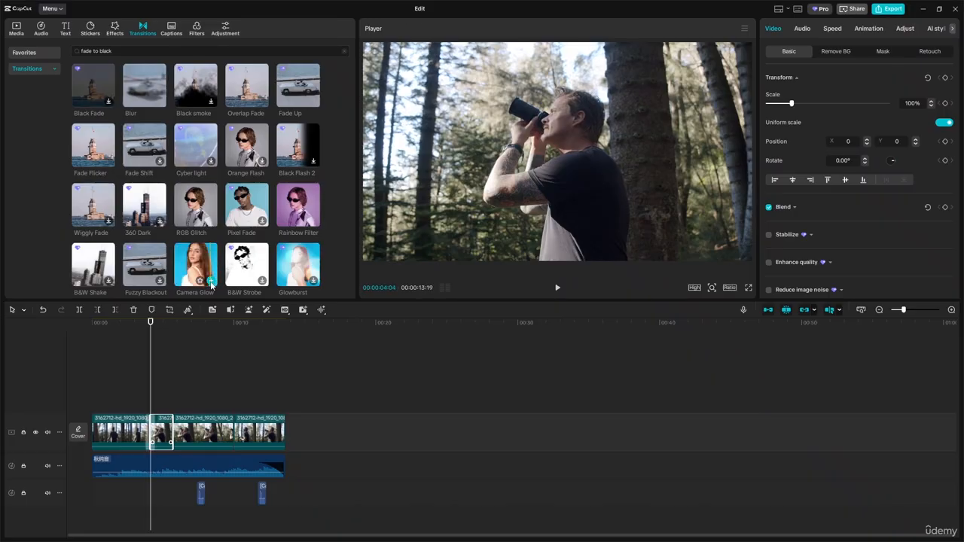
- Play the sequence twice from shortly before the Camera Glow transition to check how it looks
left_click_drag(150, 323, 135, 326)
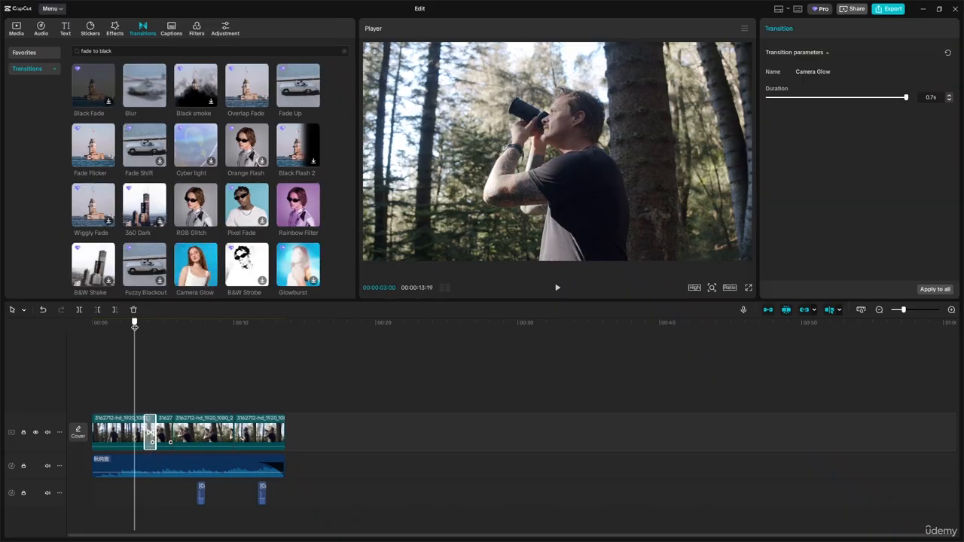
left_click(558, 293)
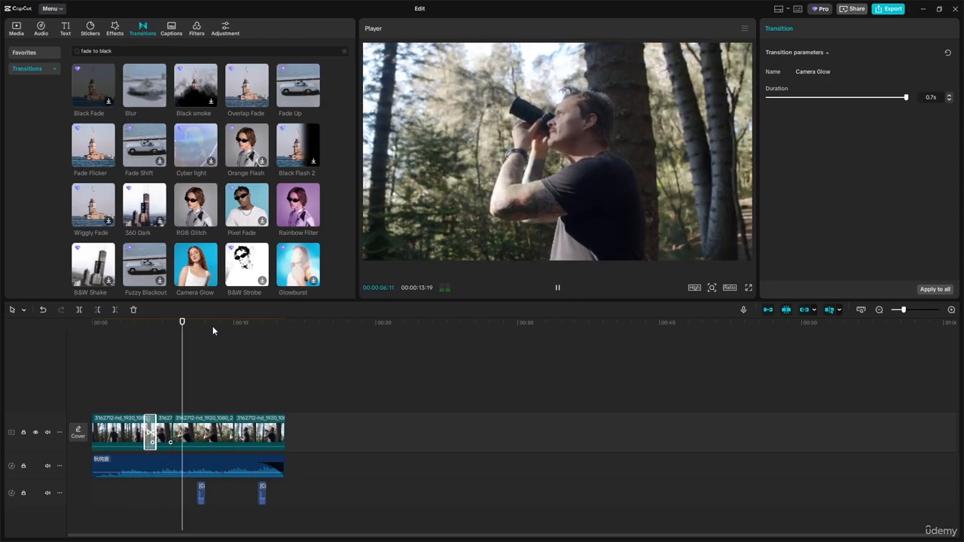
key("space")
left_click(147, 326)
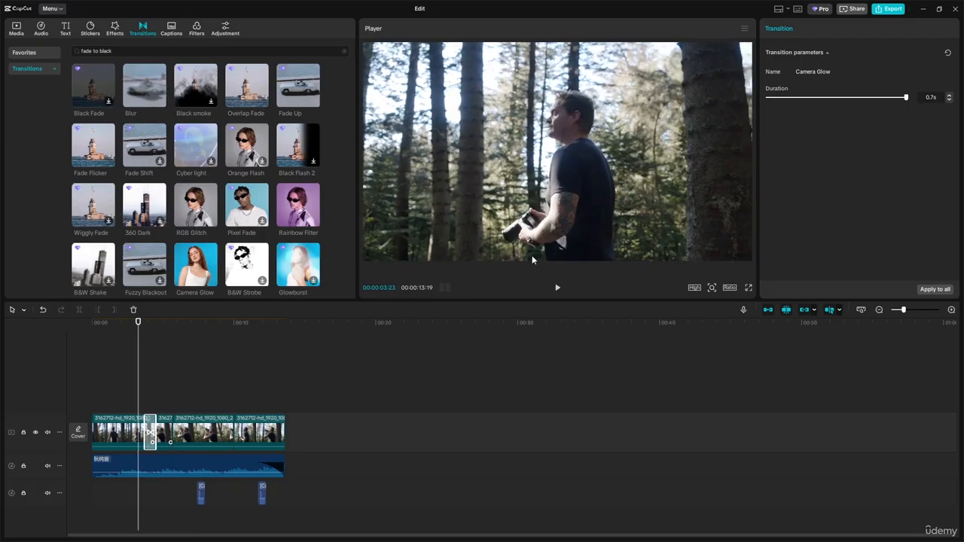
left_click(558, 288)
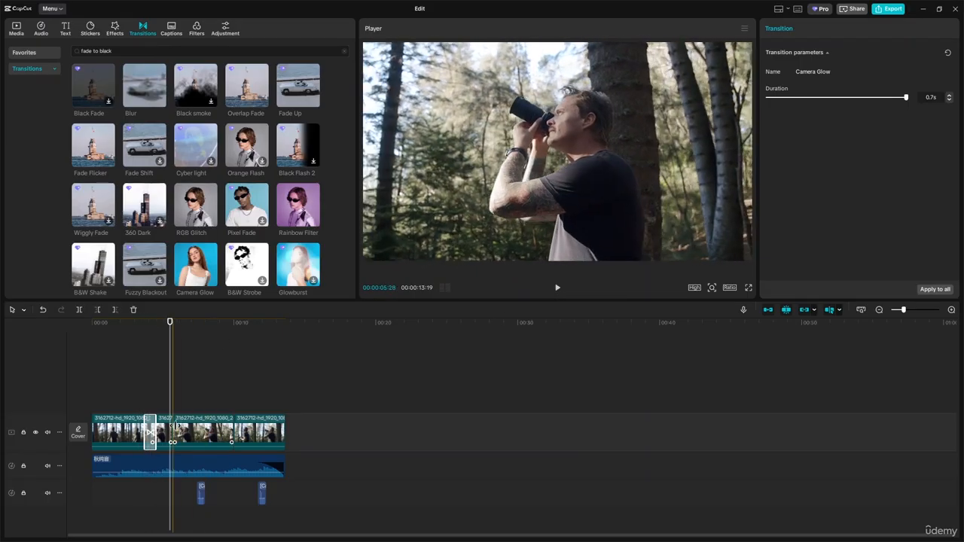
- Add the Horizontal Lines transition from the Glitch category between the second and third video clips and play it back
left_click(179, 410)
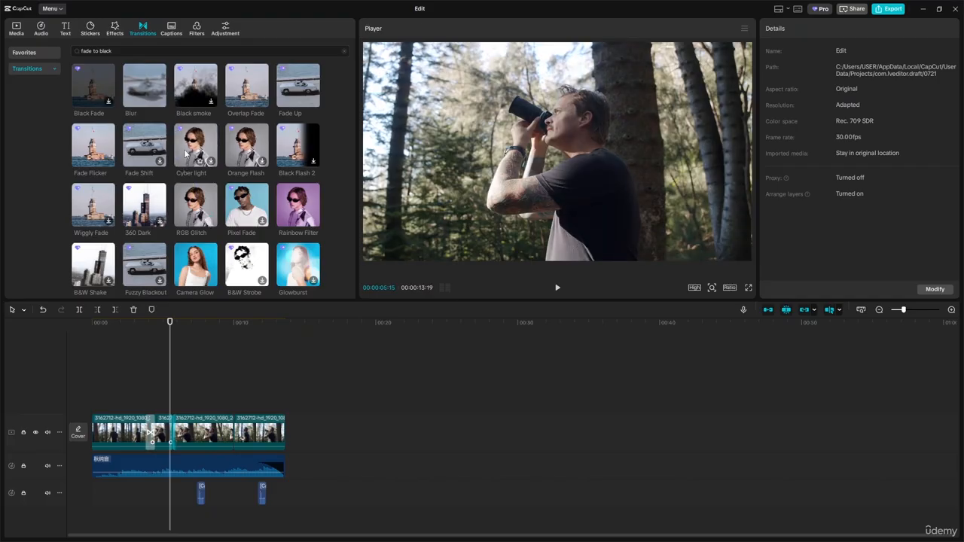
left_click(50, 70)
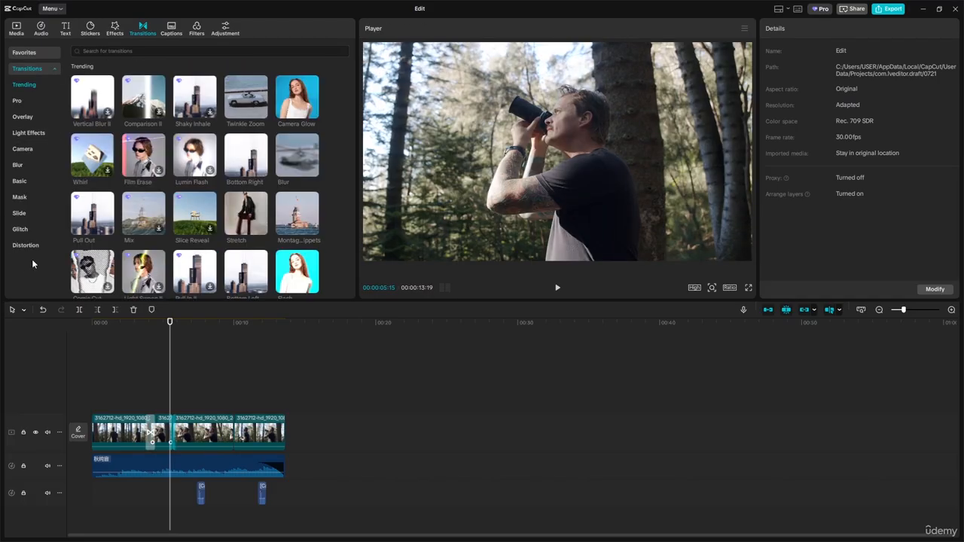
left_click(30, 233)
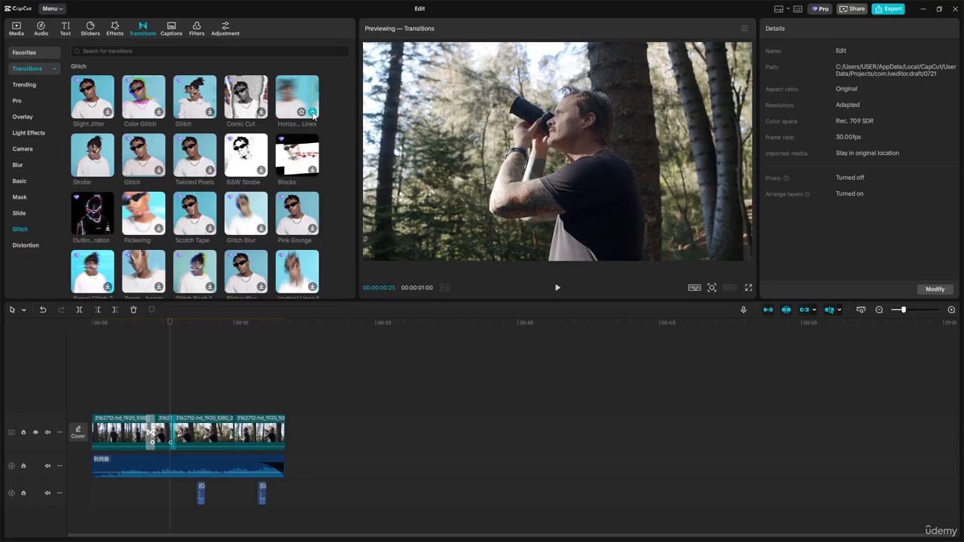
left_click(313, 113)
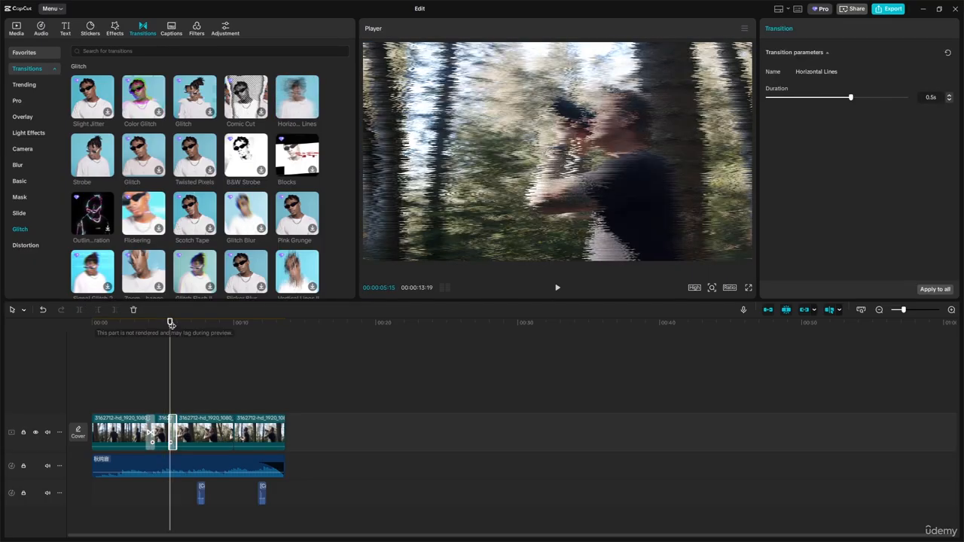
left_click(161, 322)
key("space")
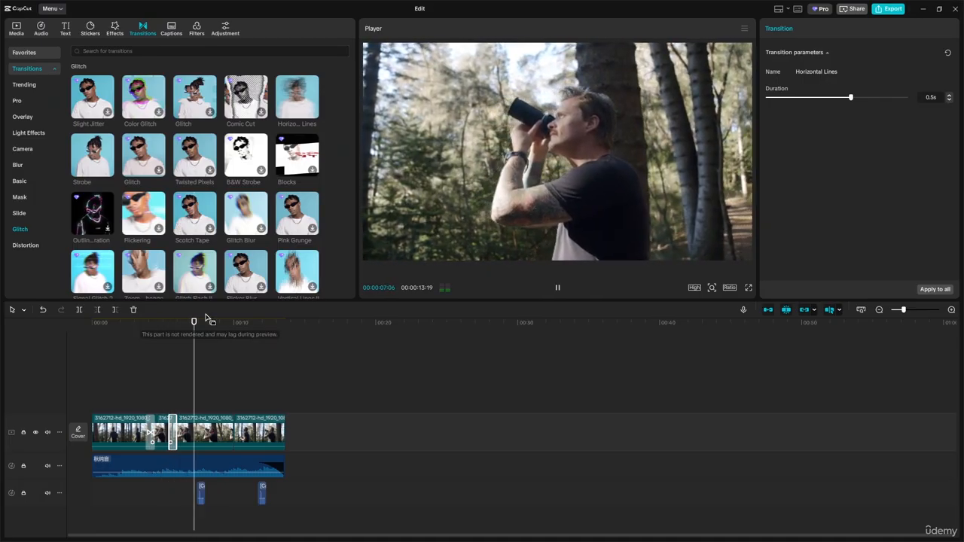
- Stop playback, search the transitions for "zoom in" and preview the Twinkle Zoom transition
key("space")
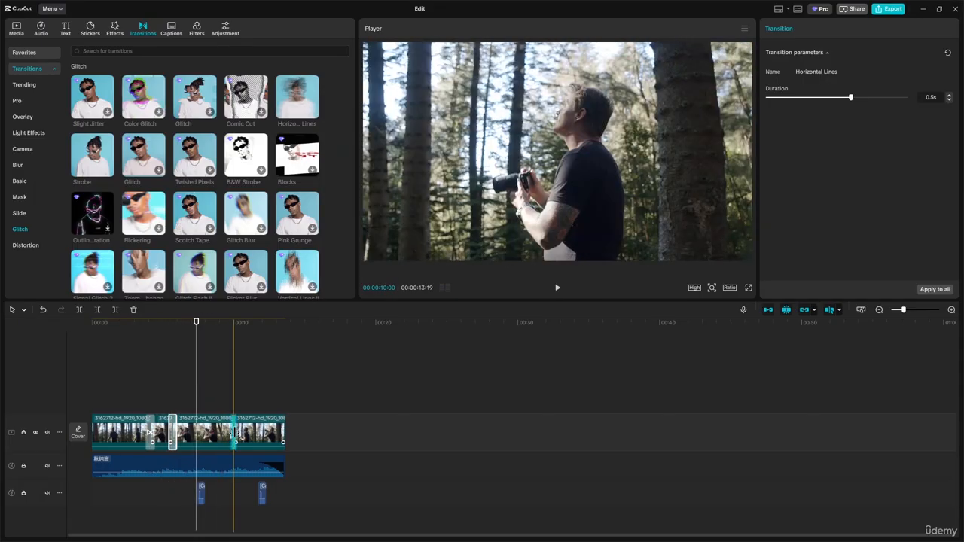
left_click(234, 431)
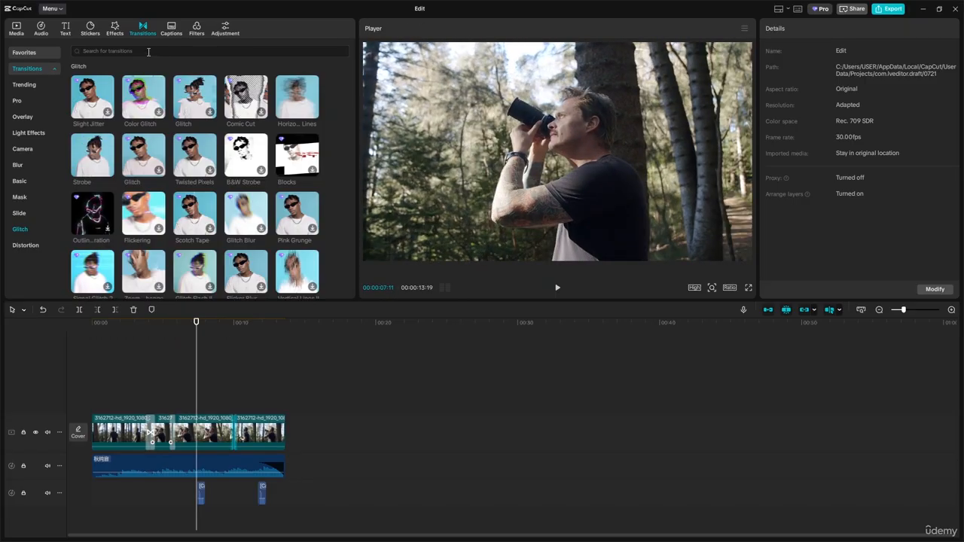
left_click(148, 52)
type("z")
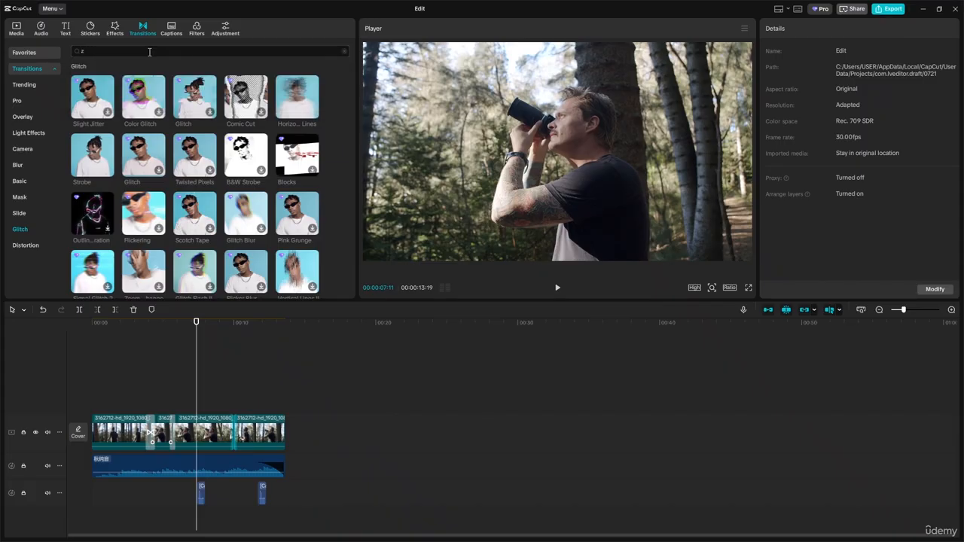
type("oom in")
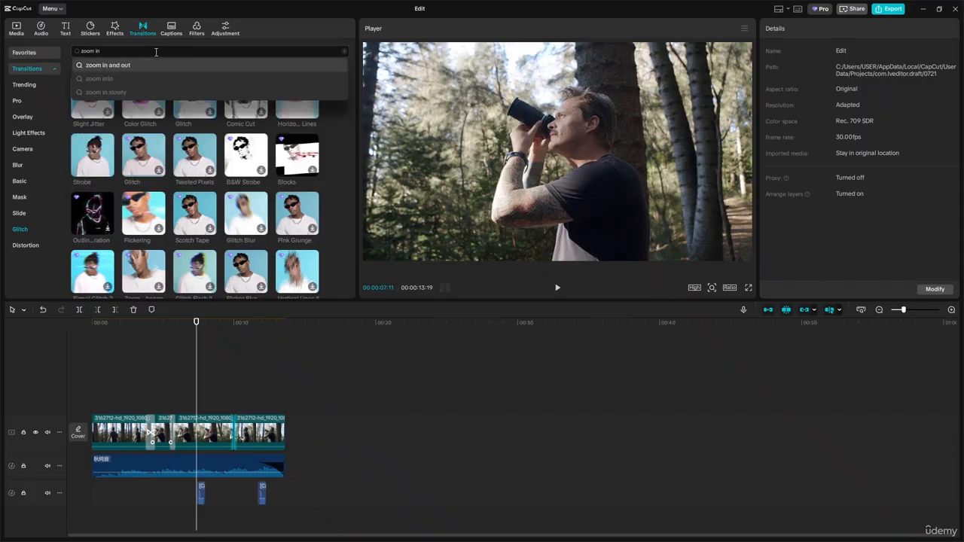
key("Return")
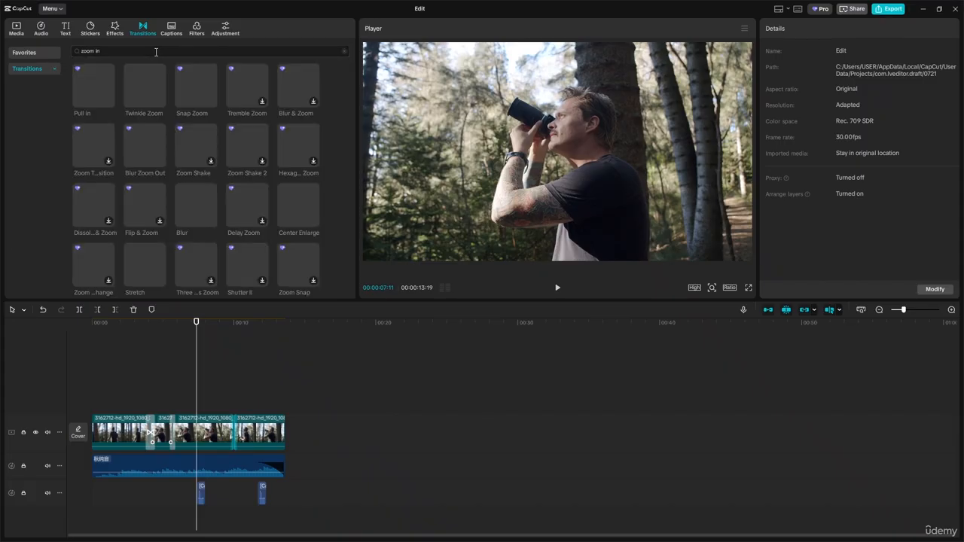
left_click(158, 75)
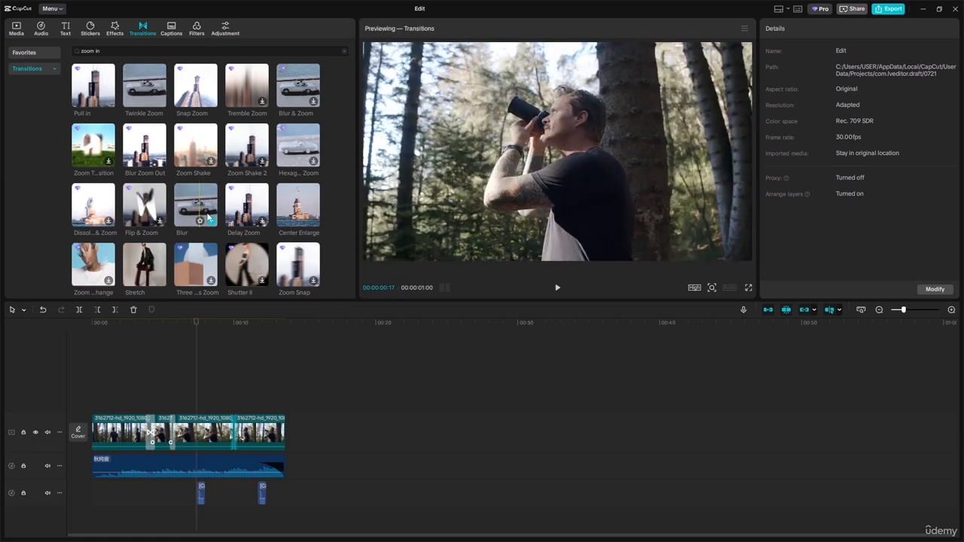
- Browse the zoom transitions for one that suits the cut between the third and fourth clips, previewing Twinkle Zoom again
scroll(200, 200, "down", 3)
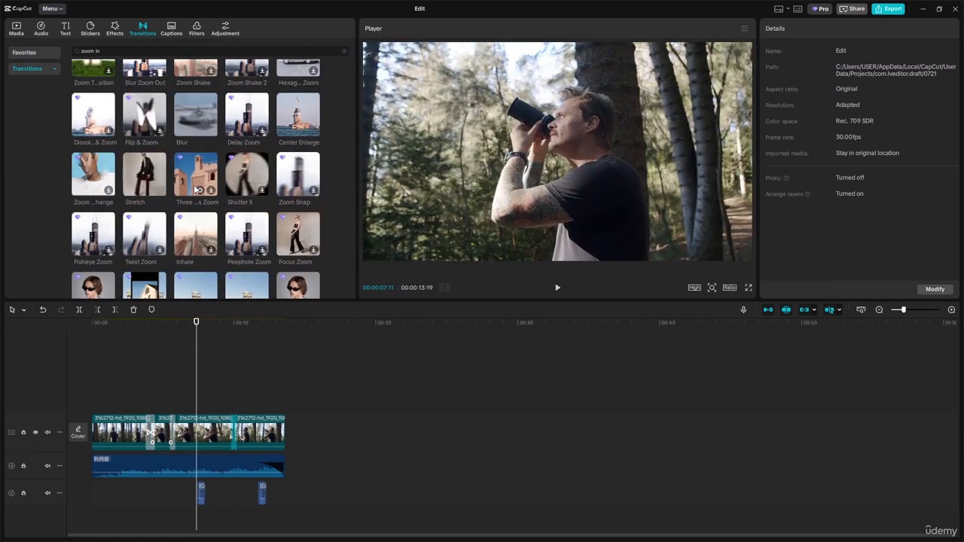
scroll(191, 178, "down", 4)
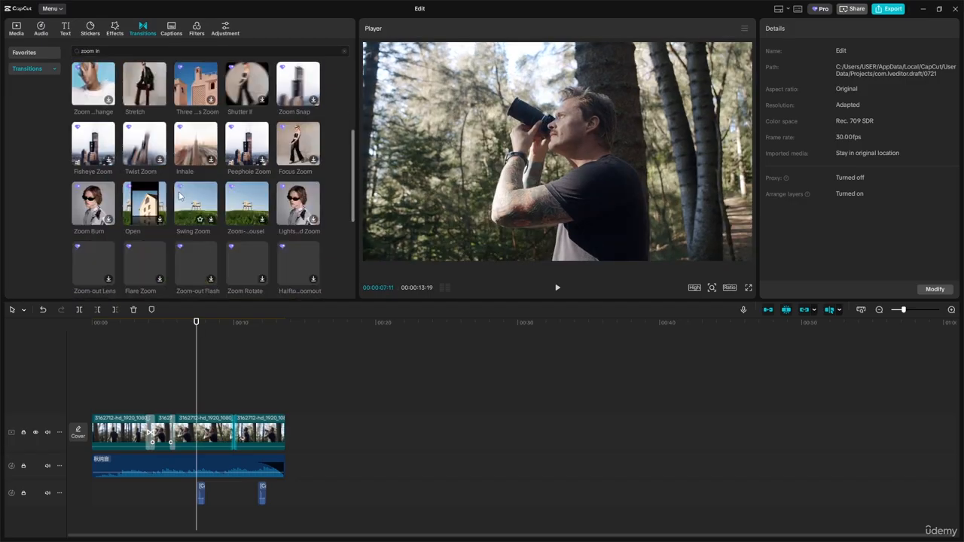
scroll(169, 179, "down", 3)
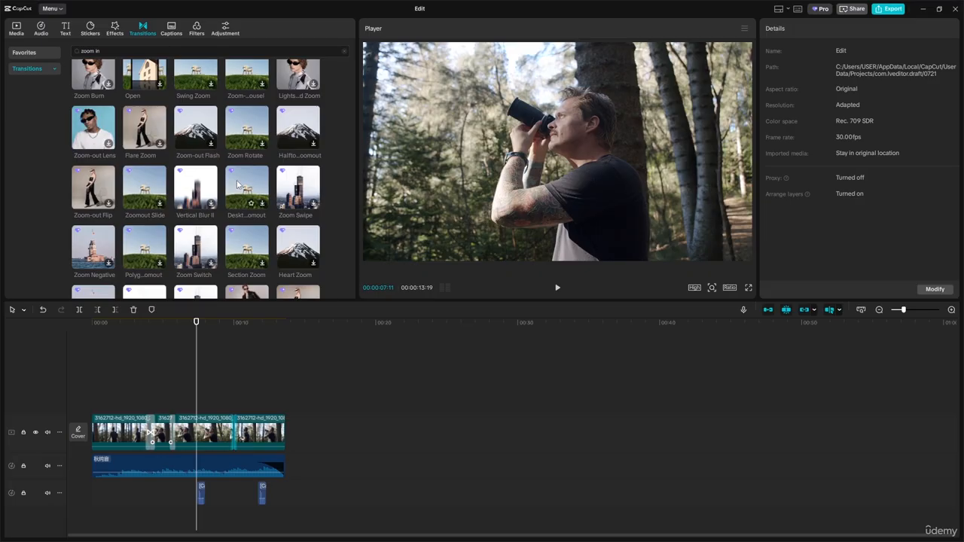
scroll(157, 171, "down", 1)
scroll(158, 169, "down", 1)
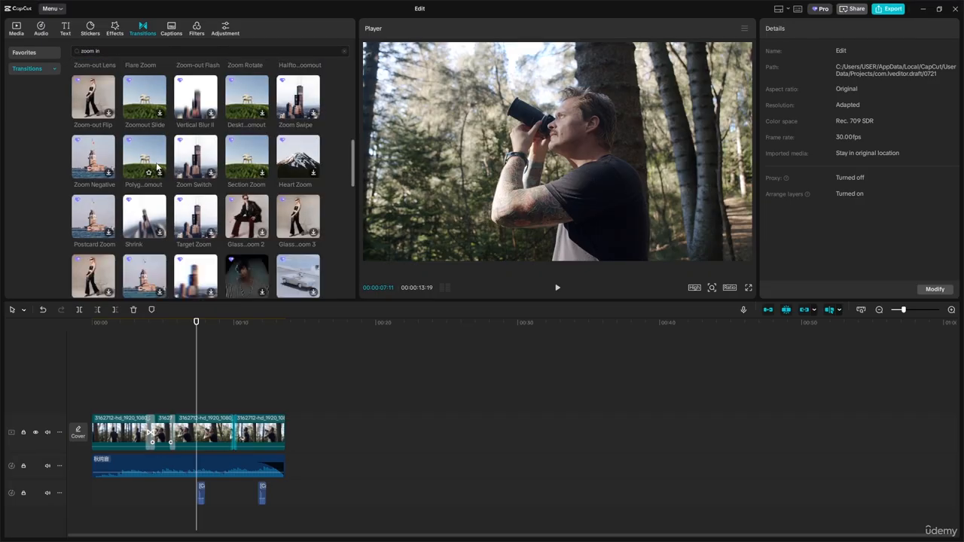
scroll(183, 168, "down", 2)
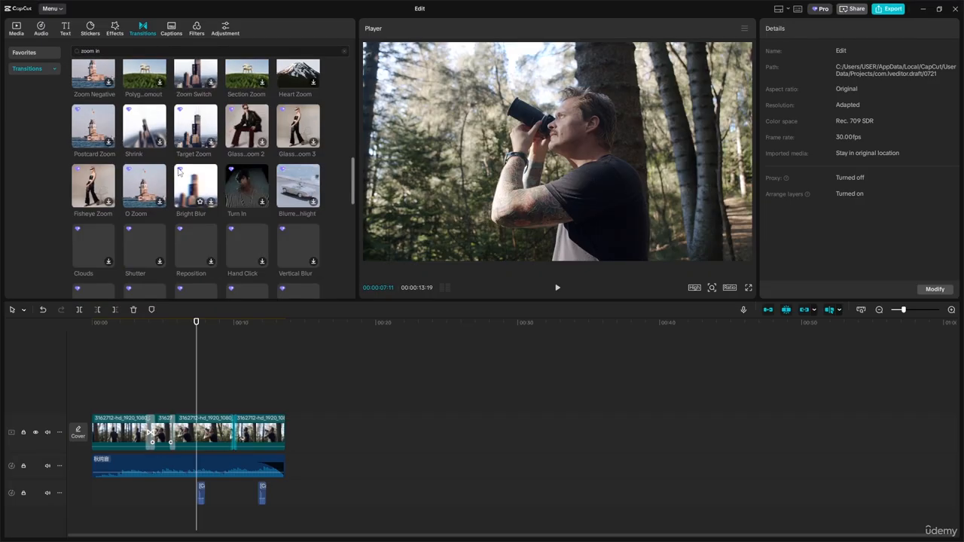
scroll(190, 181, "down", 2)
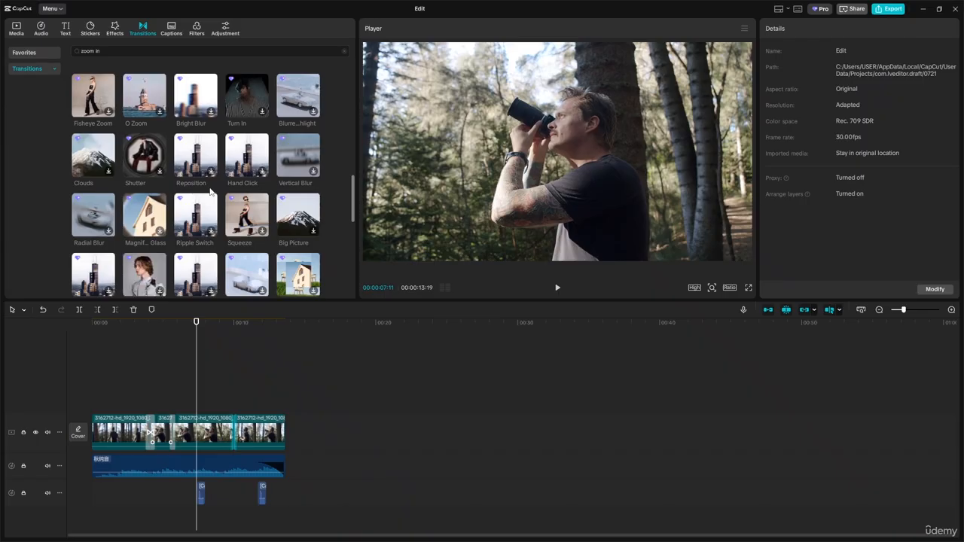
scroll(276, 194, "up", 5)
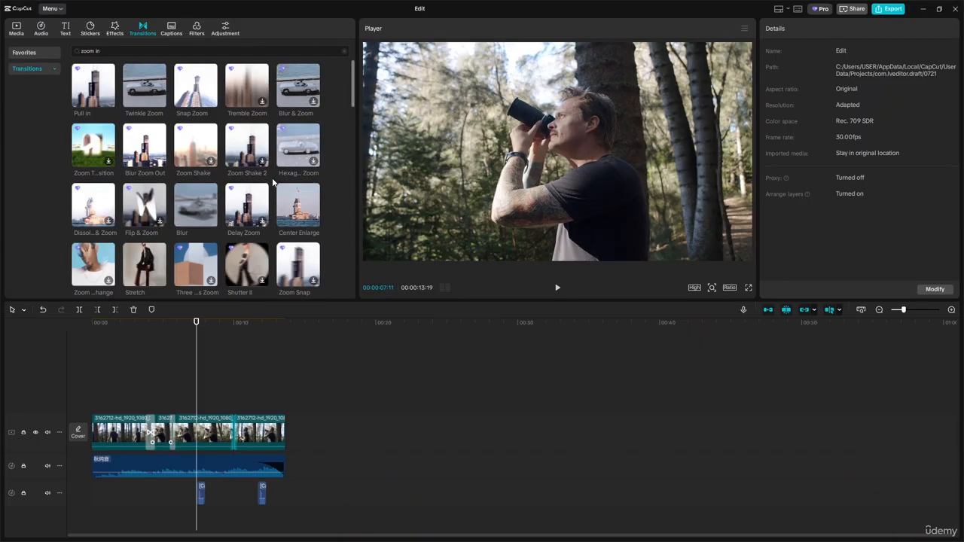
left_click(143, 79)
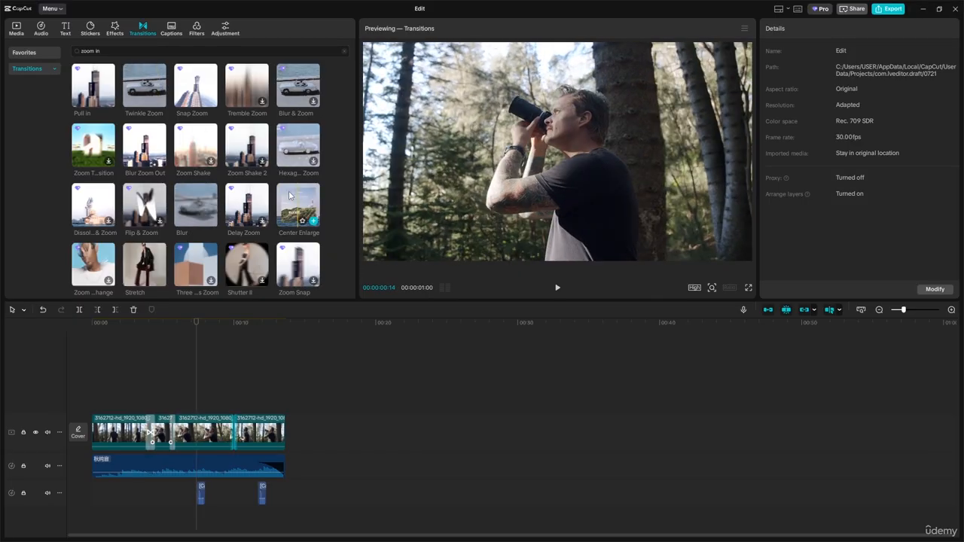
- Apply the Center Enlarge transition at the second and third cuts between the video clips, and play back from 00:00:08:00
left_click(313, 221)
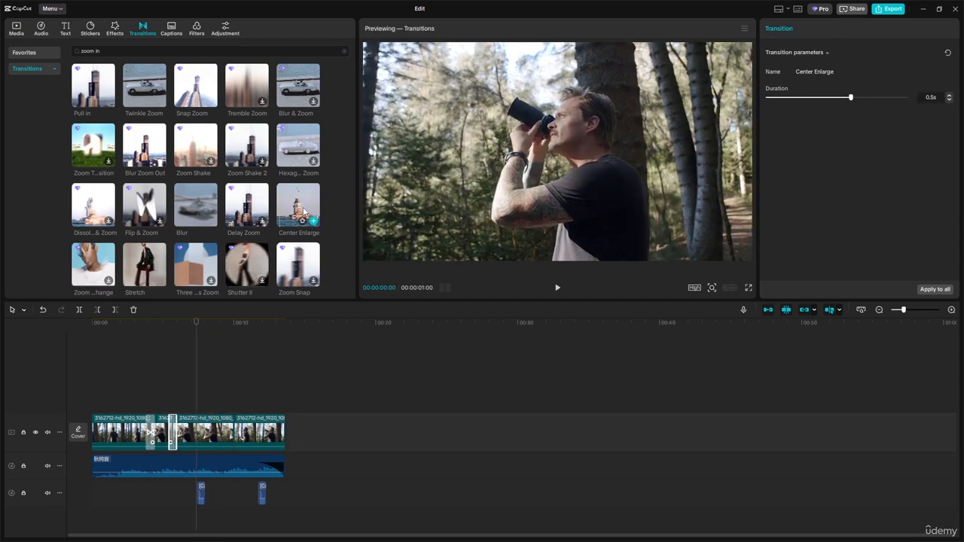
mouse_move(303, 209)
left_mouse_down()
mouse_move(233, 398)
mouse_move(232, 437)
left_mouse_up()
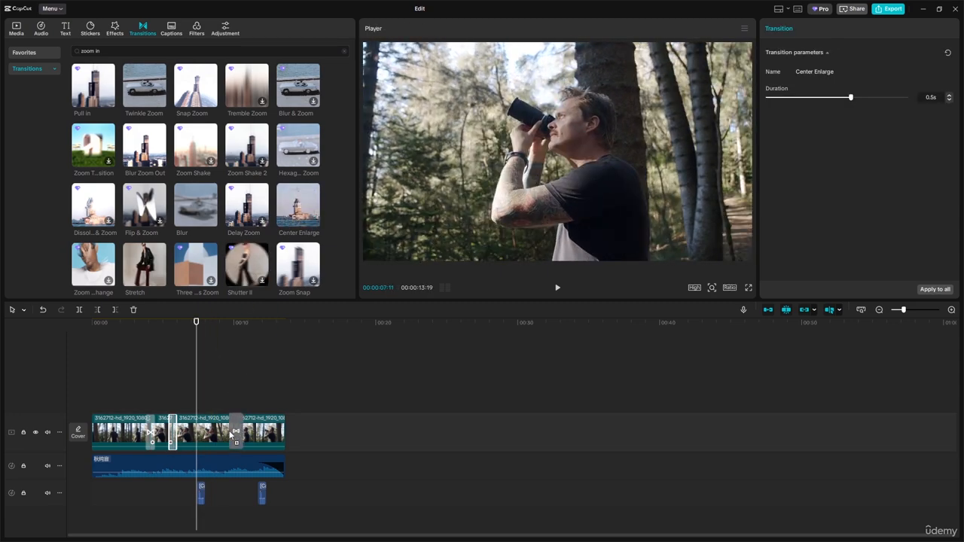
left_click(231, 435)
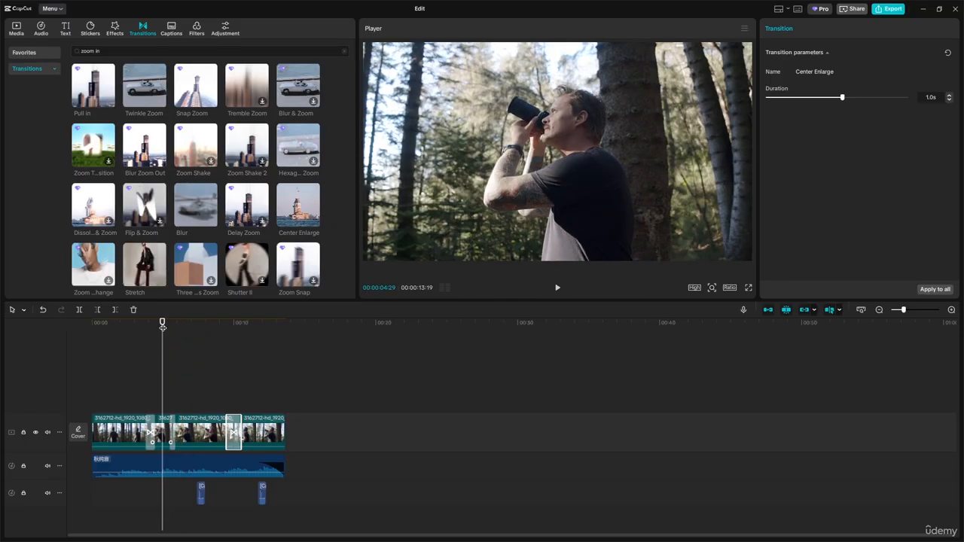
left_click_drag(162, 324, 206, 323)
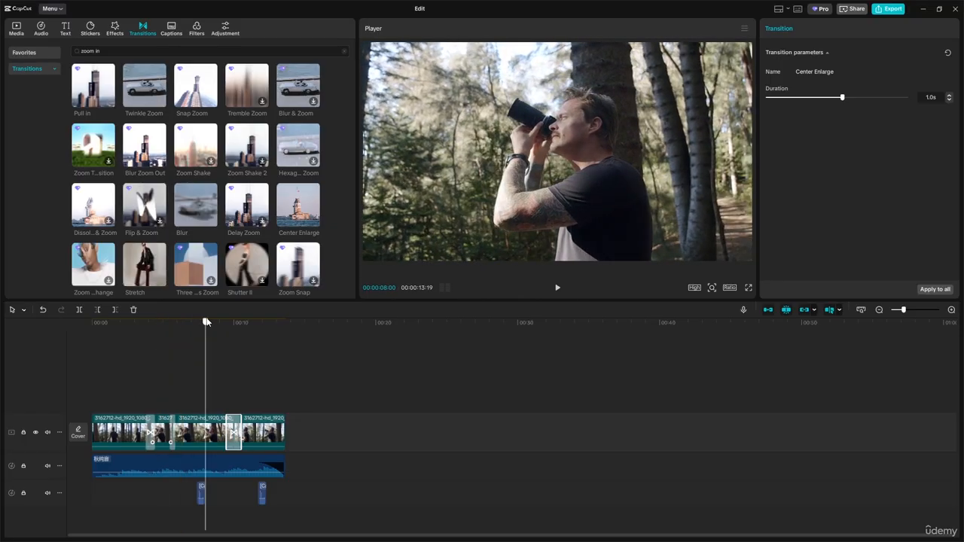
left_click(557, 288)
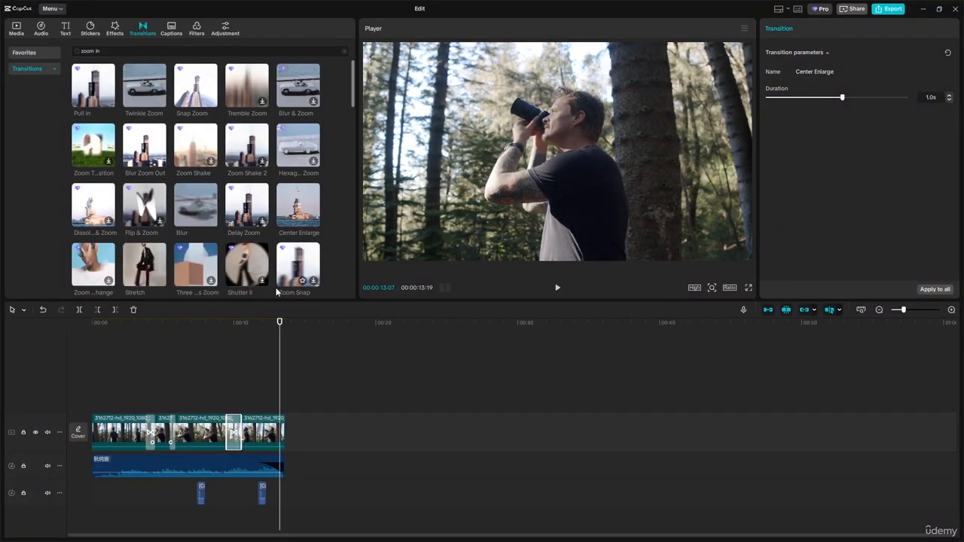
- Place the playhead at 00:00:01:10, search the video effects for "vhs" and preview the Film Frame effect
left_click_drag(279, 323, 111, 341)
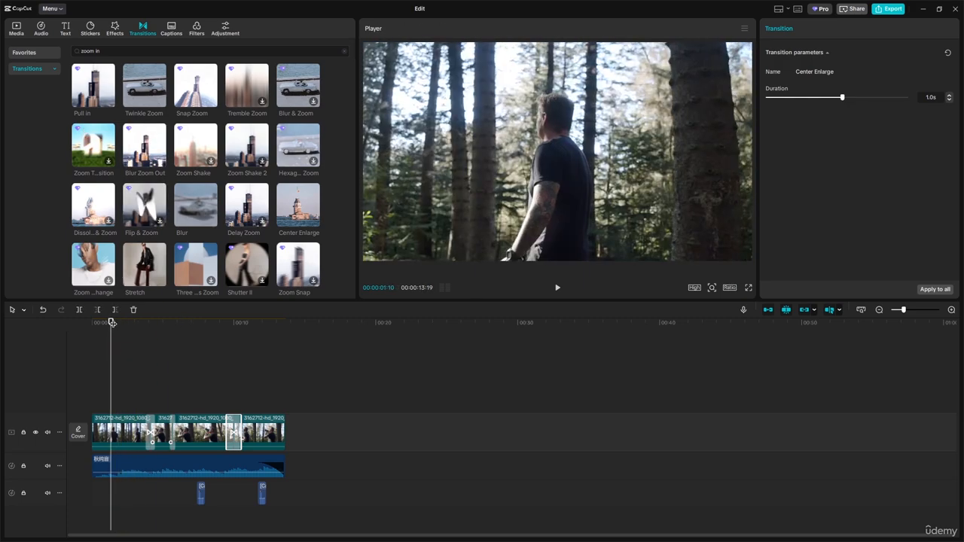
left_click(113, 28)
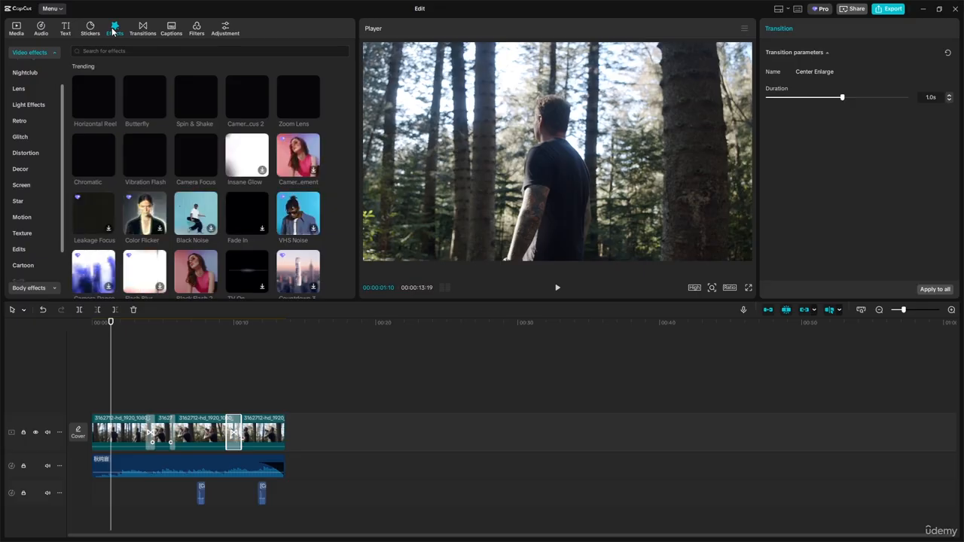
left_click(148, 52)
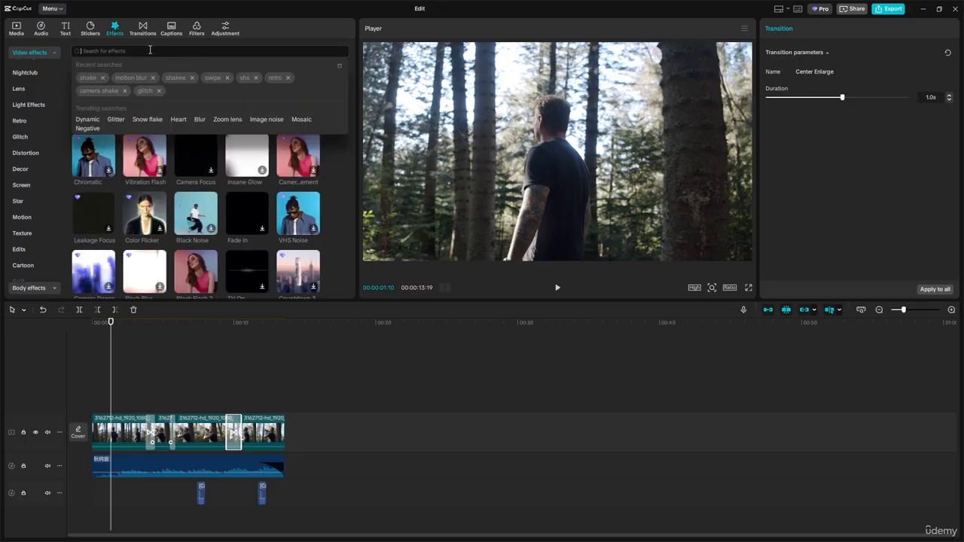
type("vhs")
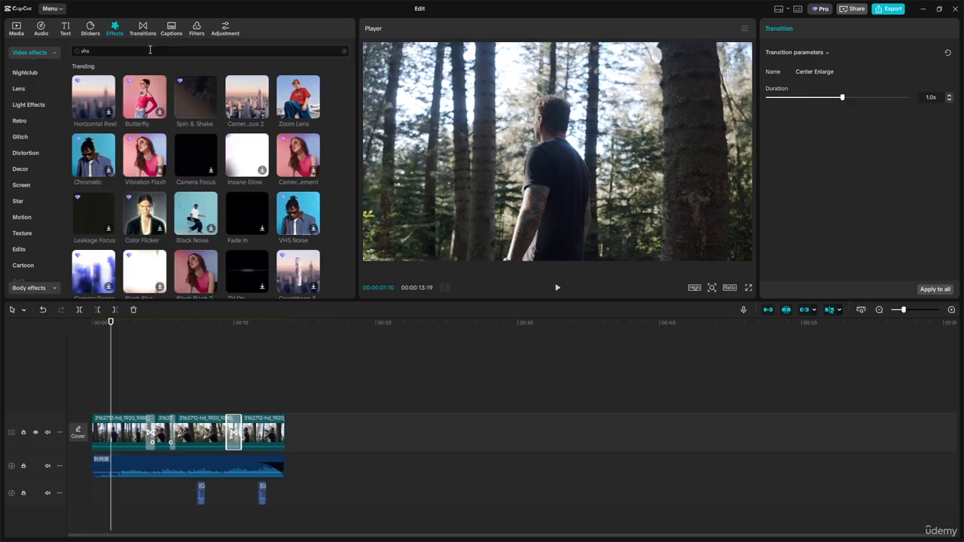
key("Return")
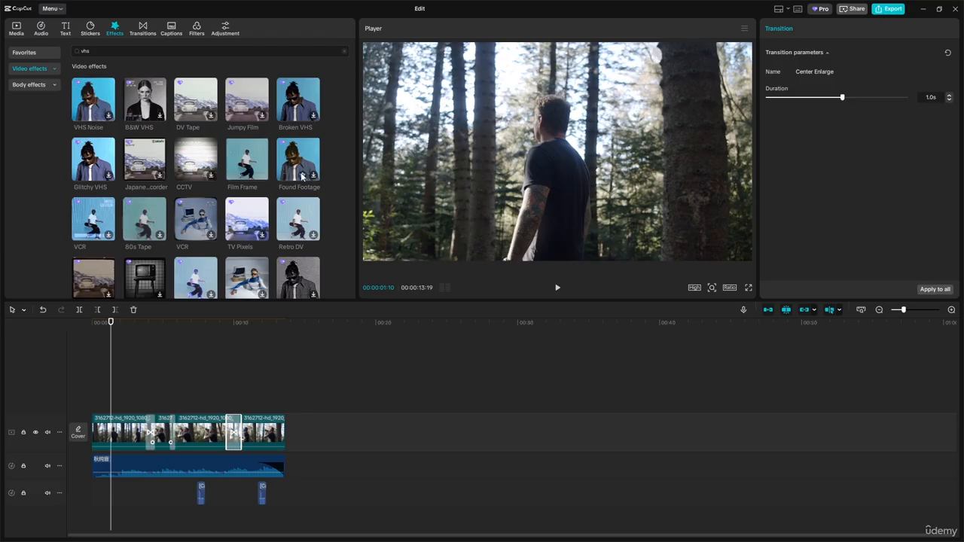
left_click(245, 162)
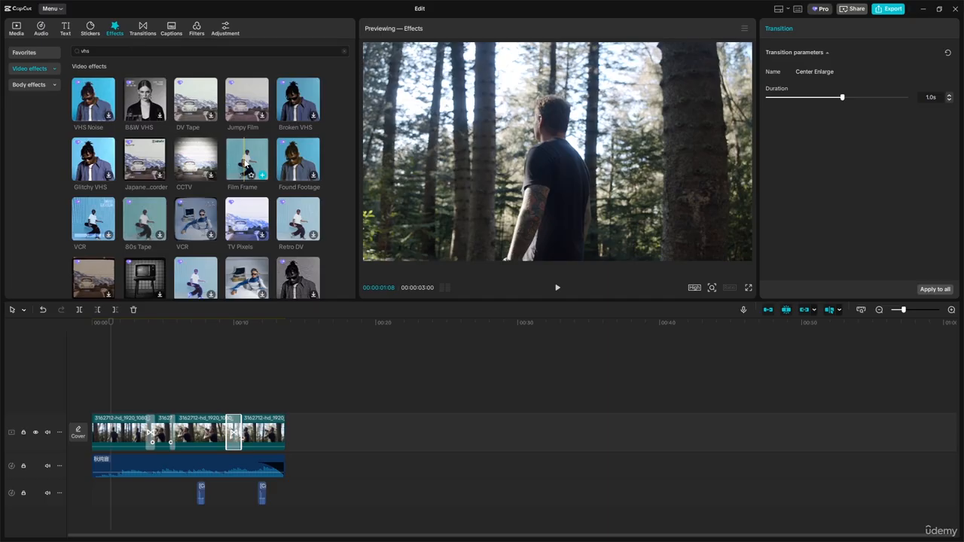
scroll(245, 163, "down", 1)
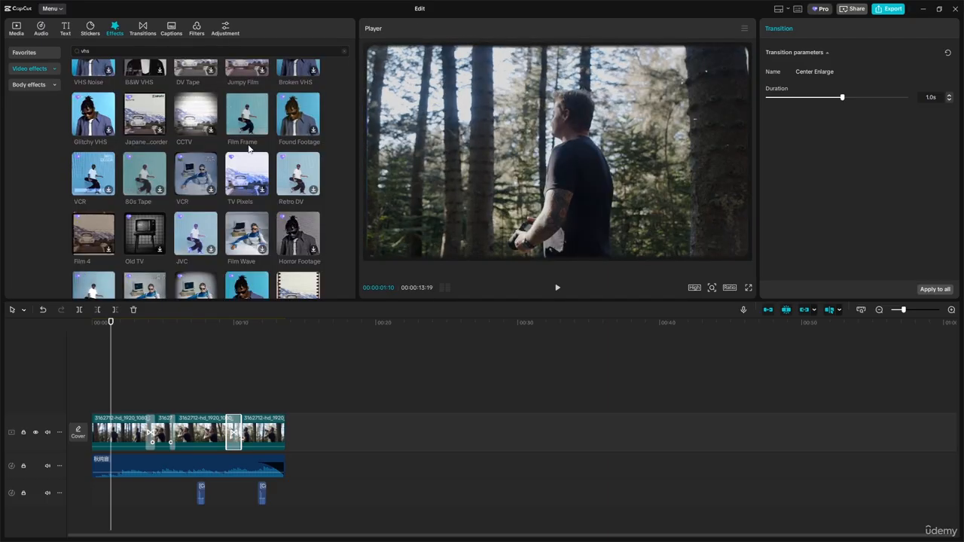
scroll(135, 73, "up", 1)
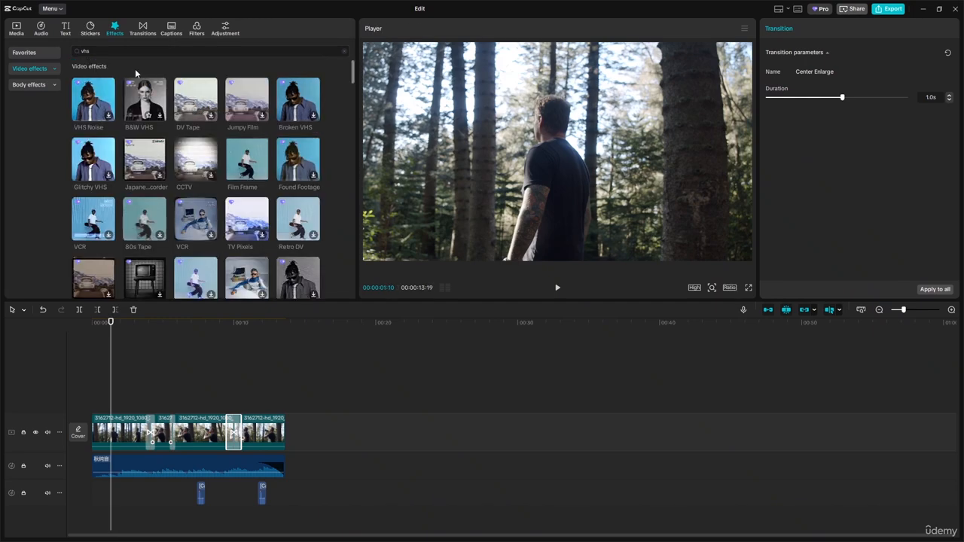
- Search the video effects for "shake" and add the Camera Shake effect above the first clip at 00:00:01:10
left_click(108, 50)
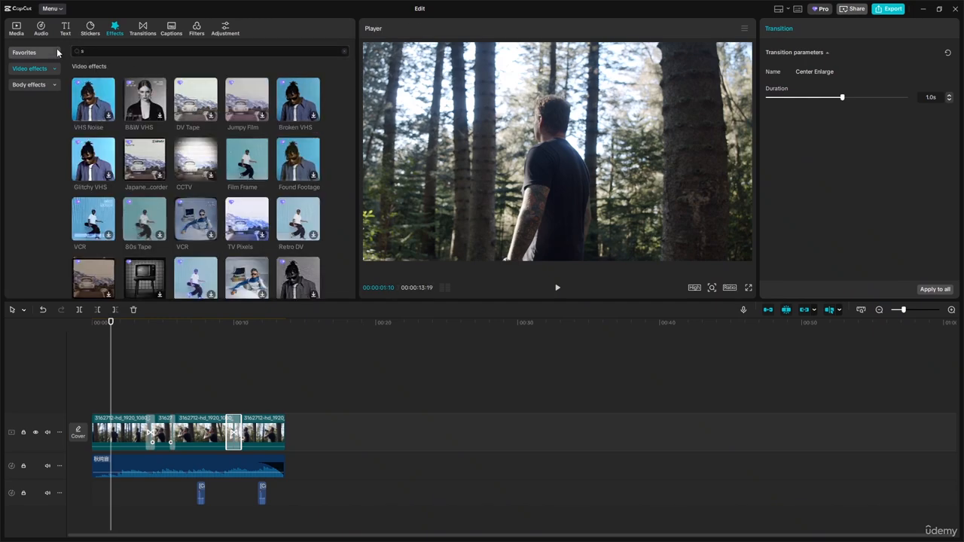
type("shake")
key("Return")
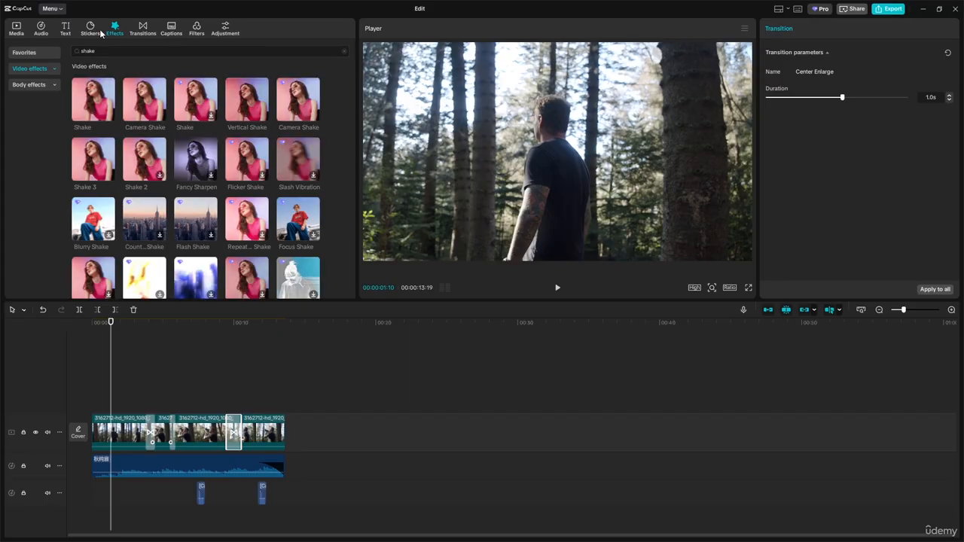
mouse_move(146, 109)
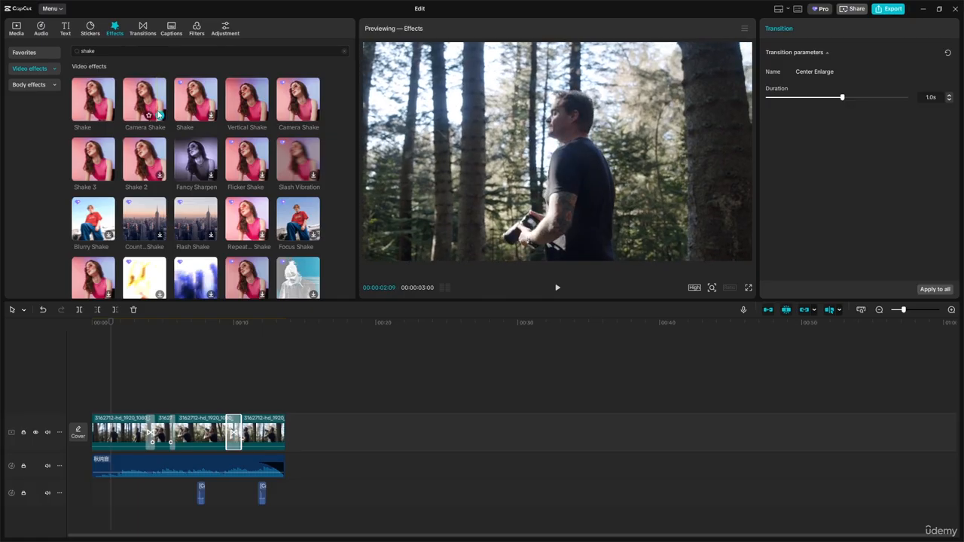
left_click(160, 117)
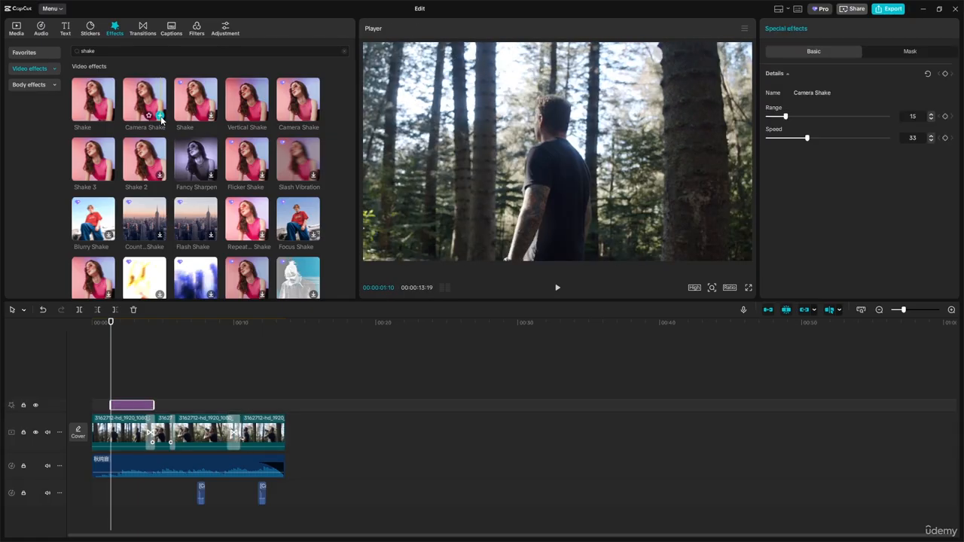
left_click(142, 115)
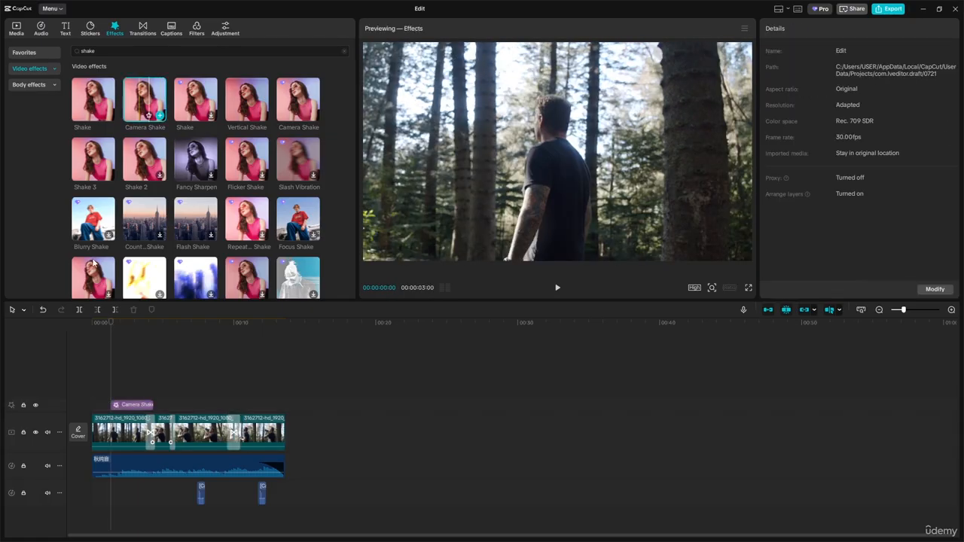
- Play the sequence from 00:00:00:16 to check the Camera Shake effect, and preview the Shake effect
left_click(99, 323)
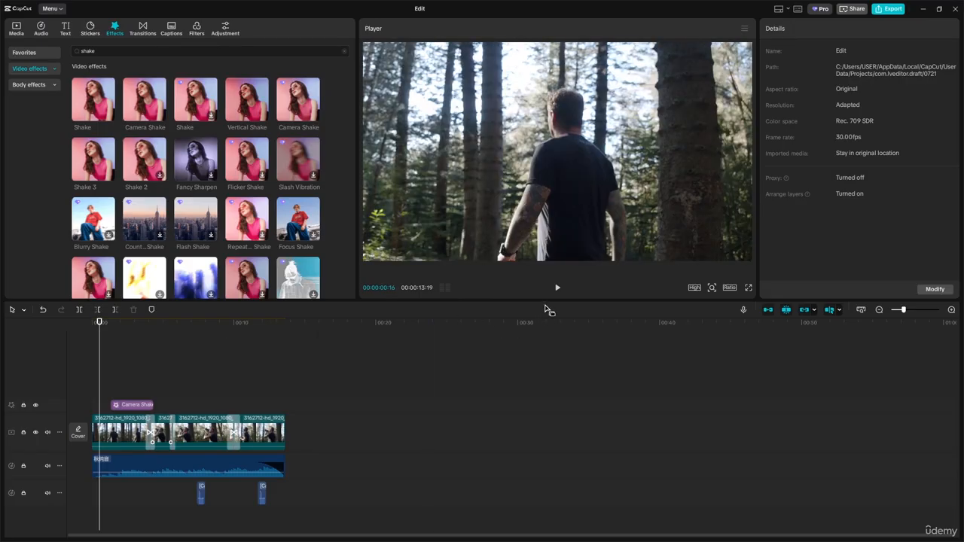
left_click(556, 291)
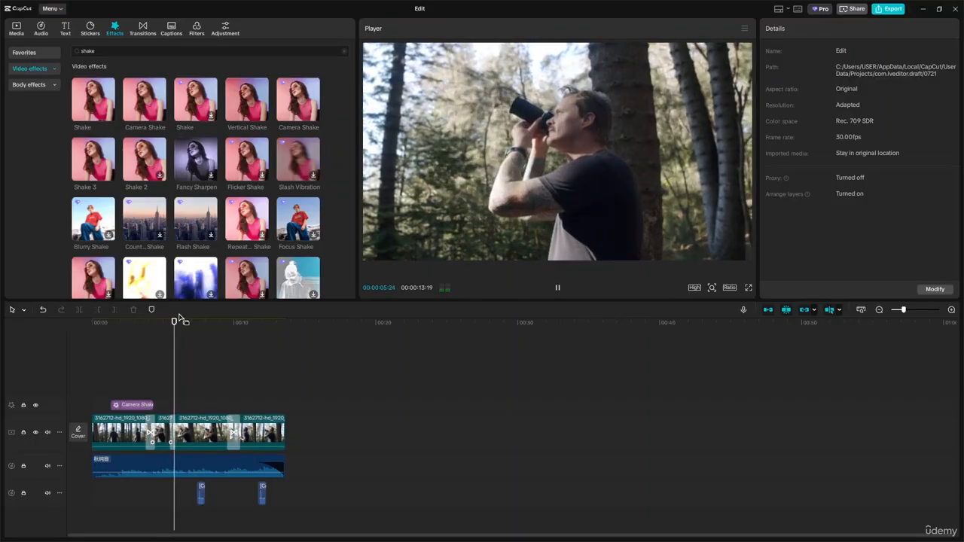
mouse_move(107, 112)
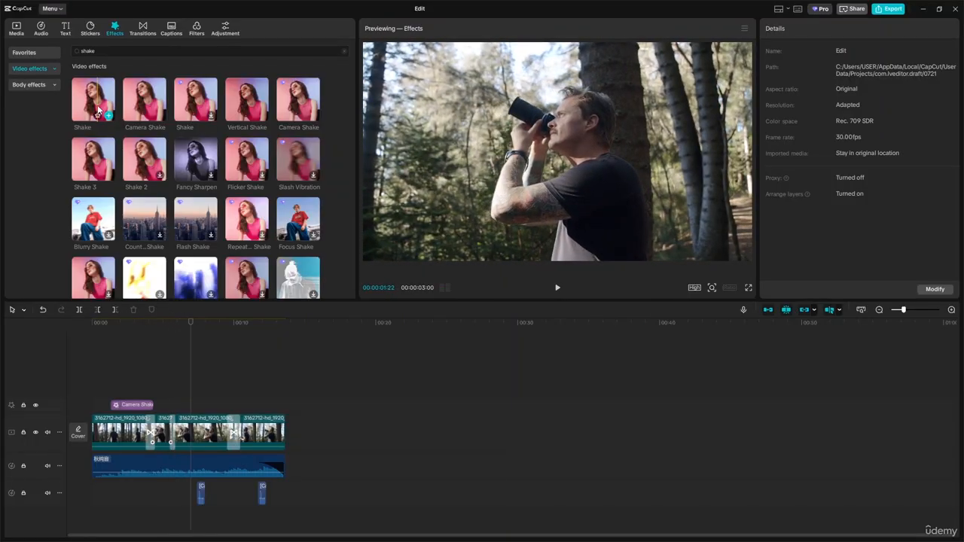
- Add the Shake effect at 00:00:06:29 above the third clip, and delete the duplicate Shake on the lower effects track
left_click(108, 116)
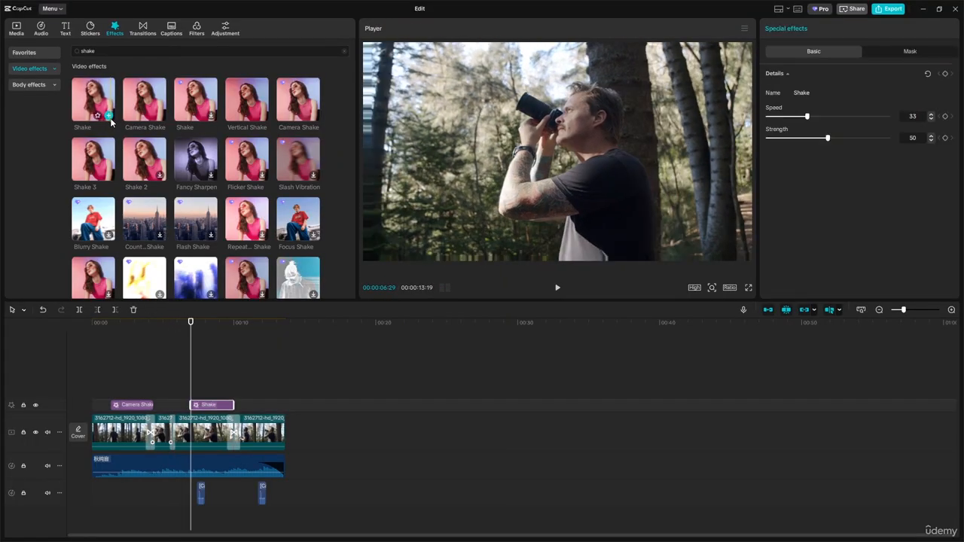
left_click(109, 117)
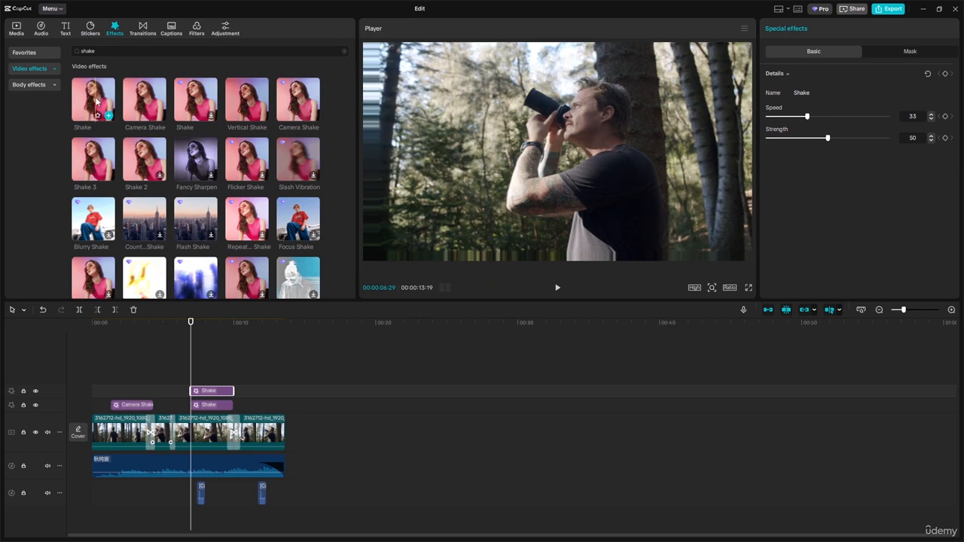
left_click(206, 407)
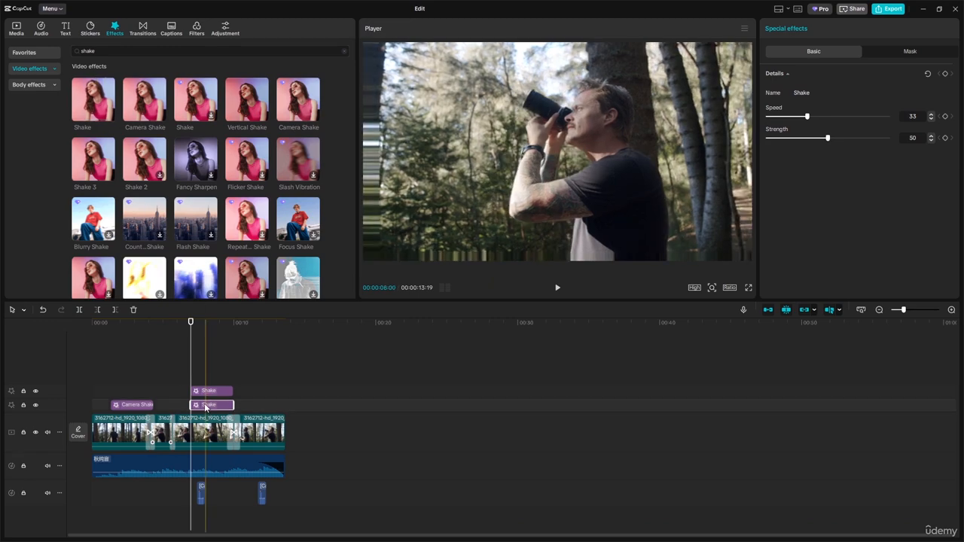
key("Delete")
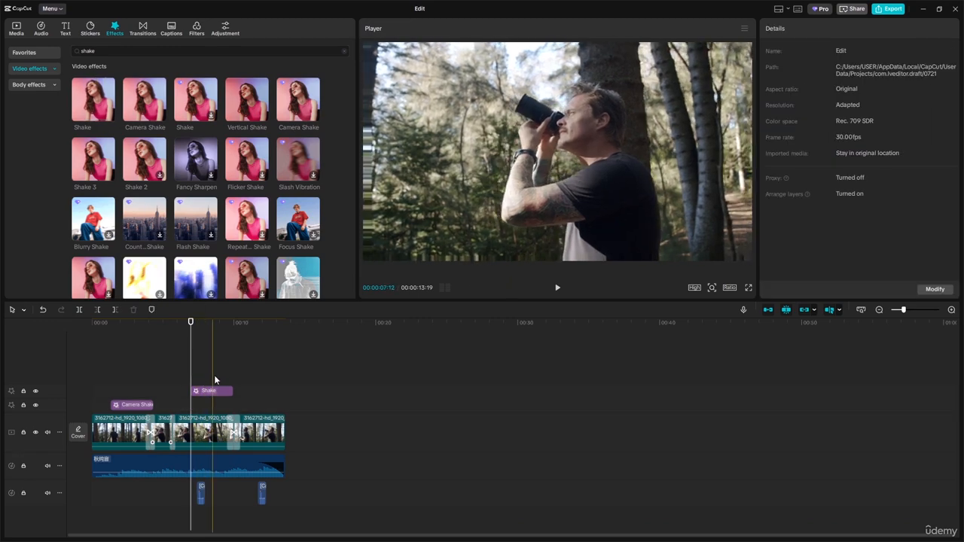
- Play the sequence from the start, and trim the end of the Shake effect so it finishes before the last transition
key("Home")
key("space")
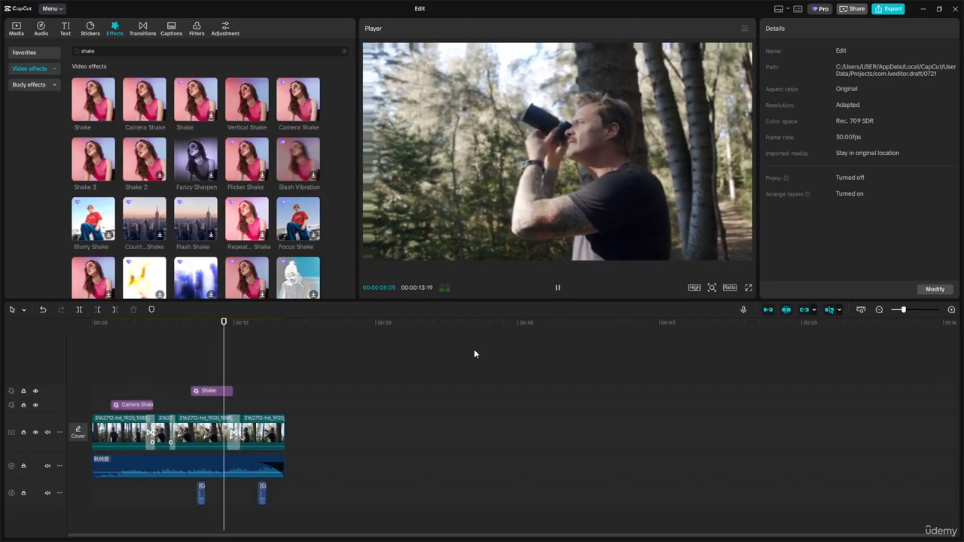
key("space")
left_click(226, 391)
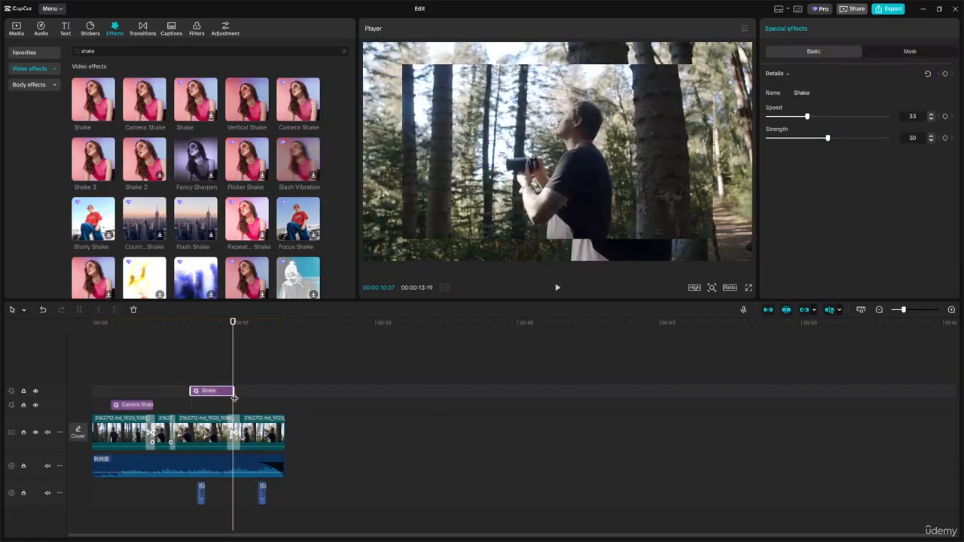
left_click_drag(232, 391, 216, 392)
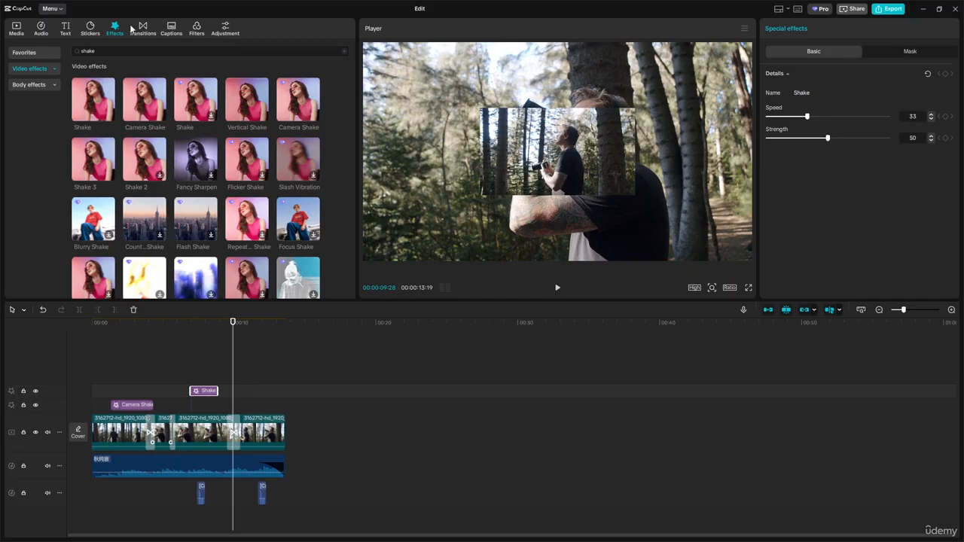
- Search the video effects for "blure", add Dynamic Blur at 00:00:09:28, and trim its start to just after the last transition
left_click_drag(124, 51, 72, 60)
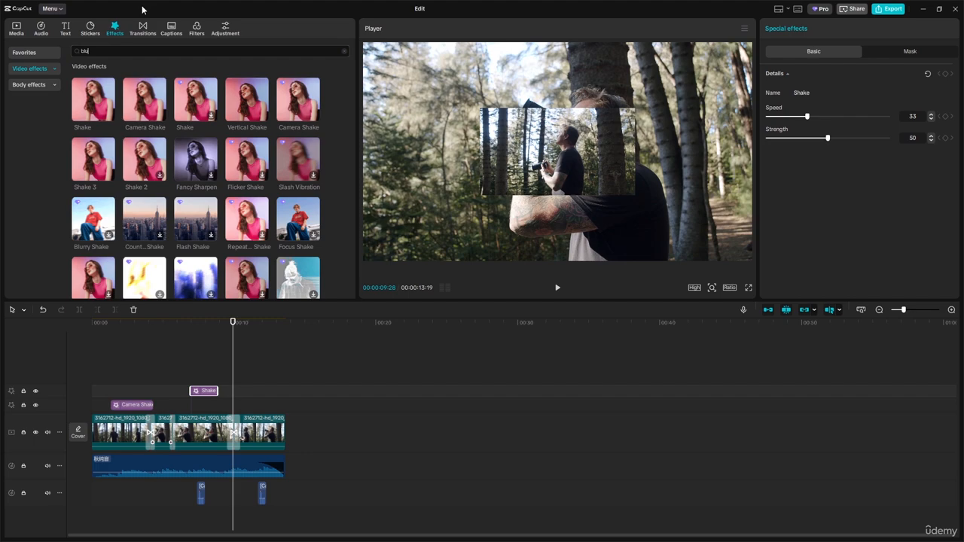
key("Return")
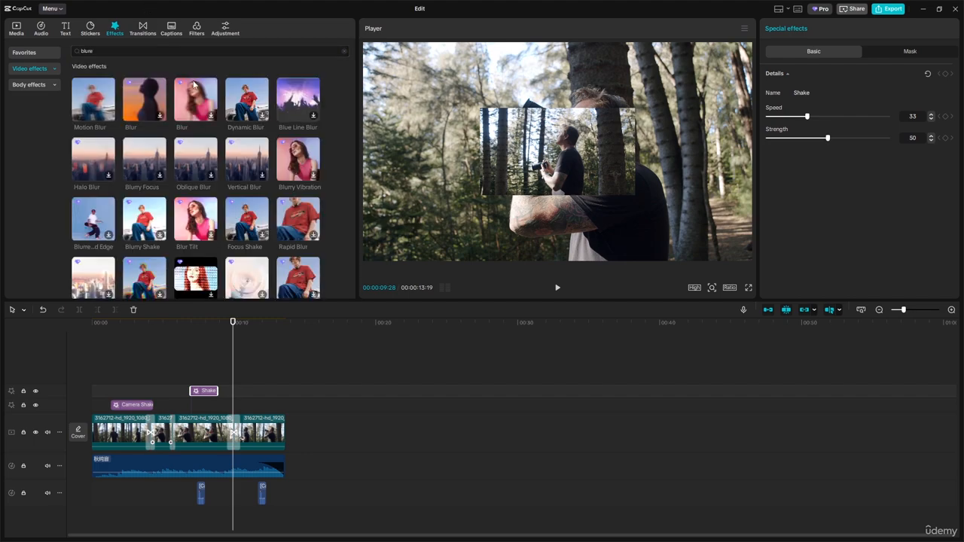
left_click(301, 102)
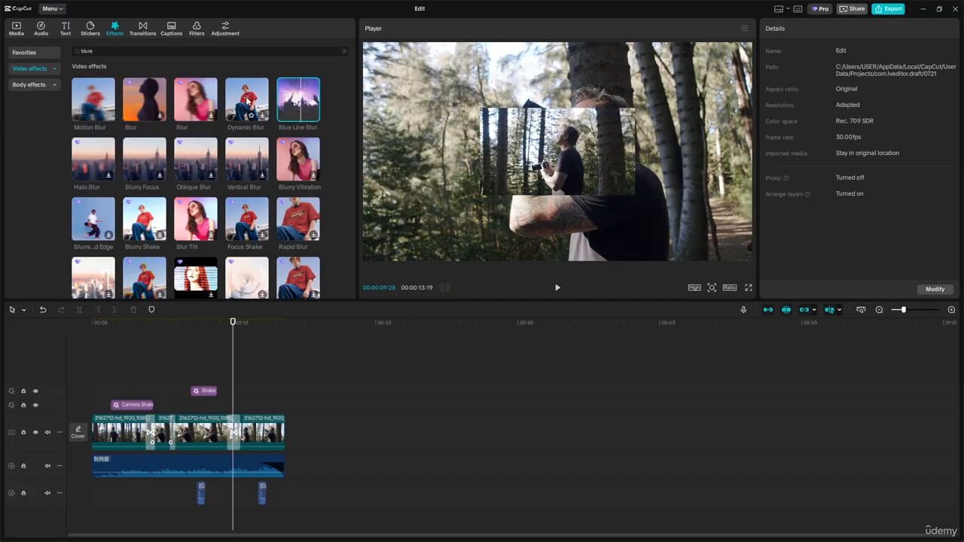
left_click(250, 102)
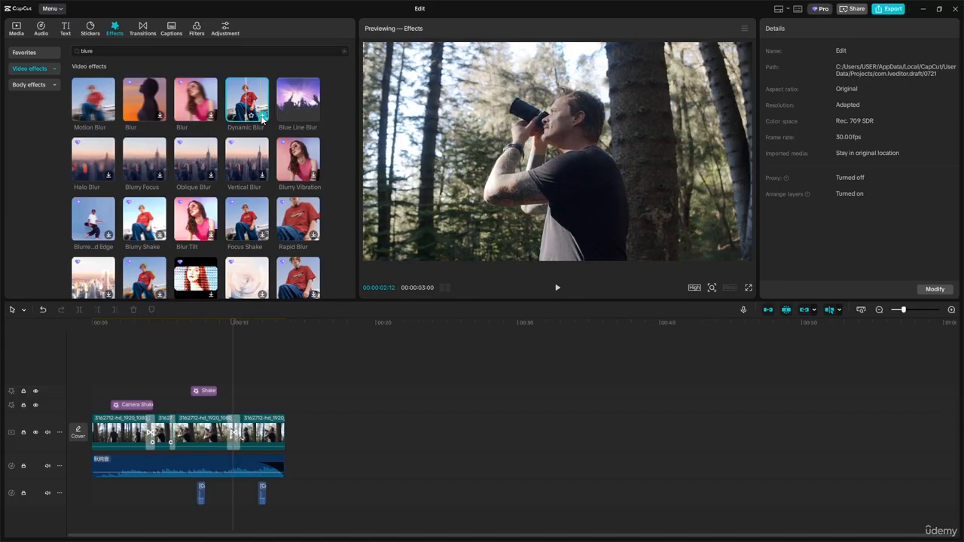
left_click(262, 115)
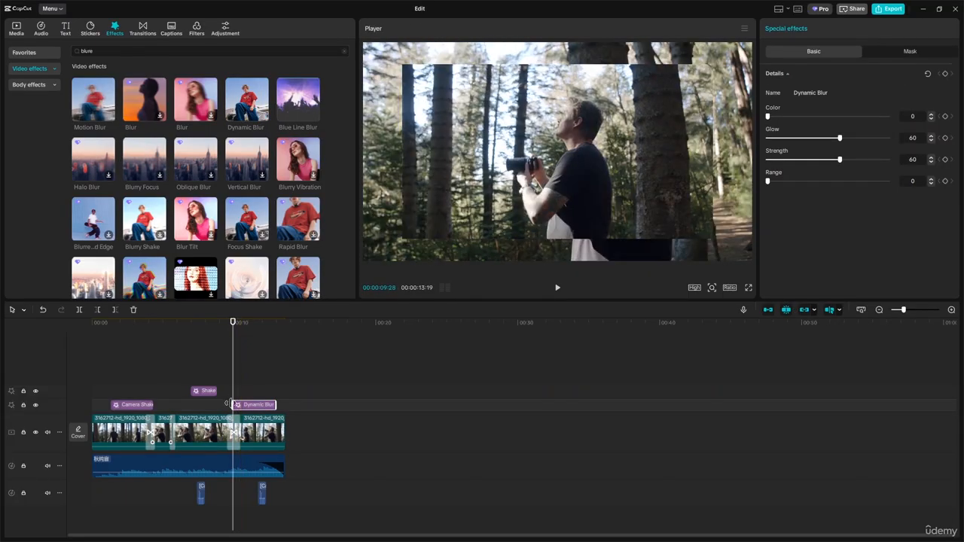
left_click_drag(242, 403, 258, 404)
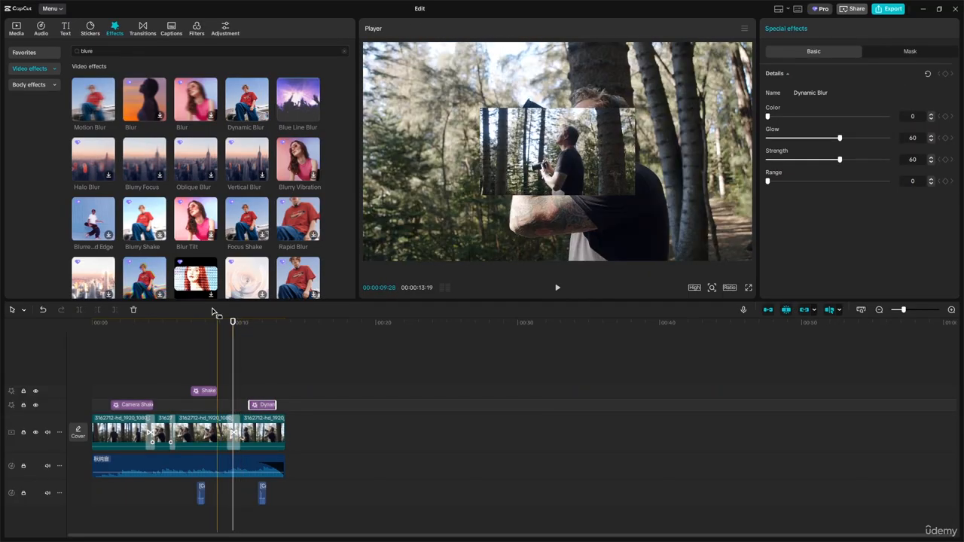
- Play the sequence to its end to check Dynamic Blur, and replay the whole edit from the beginning
left_click(557, 287)
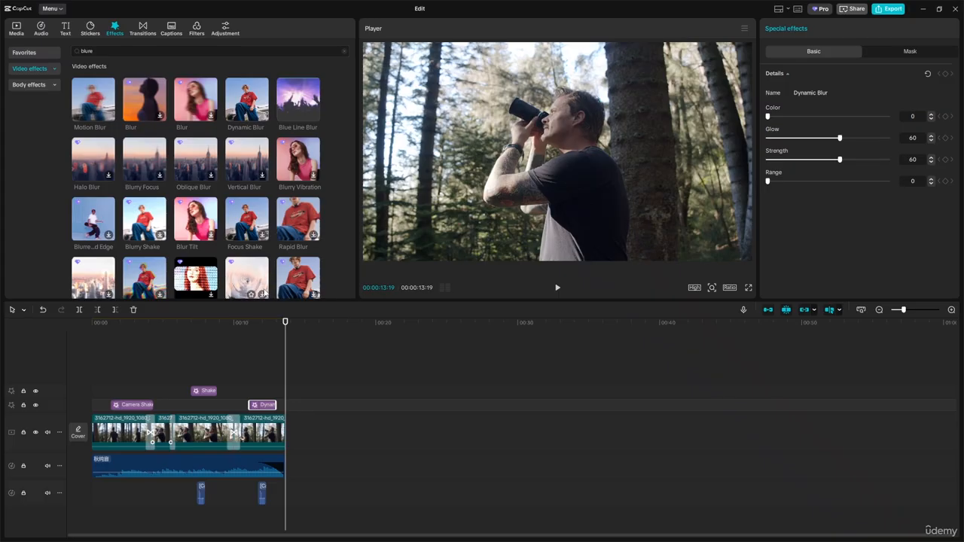
left_click(366, 385)
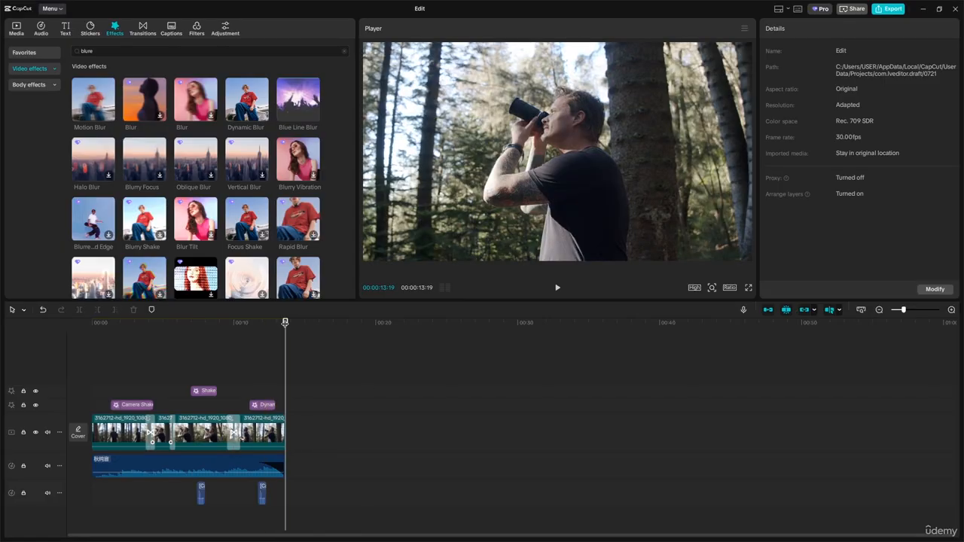
left_click(182, 335)
left_click(79, 349)
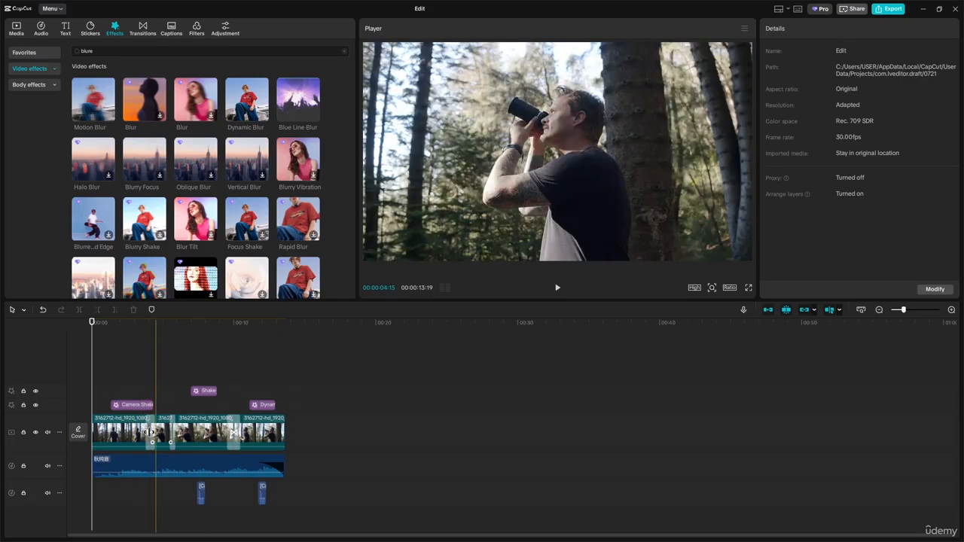
left_click(557, 291)
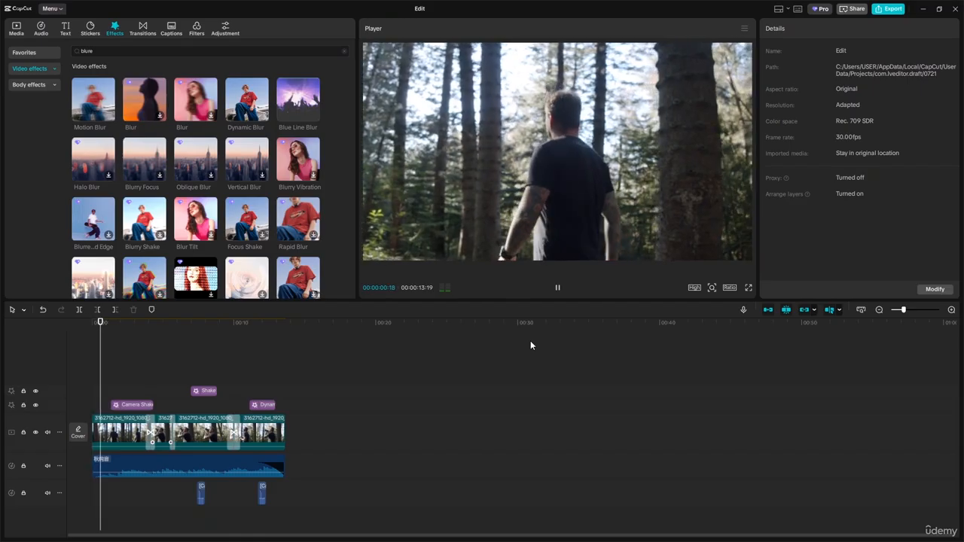
key("space")
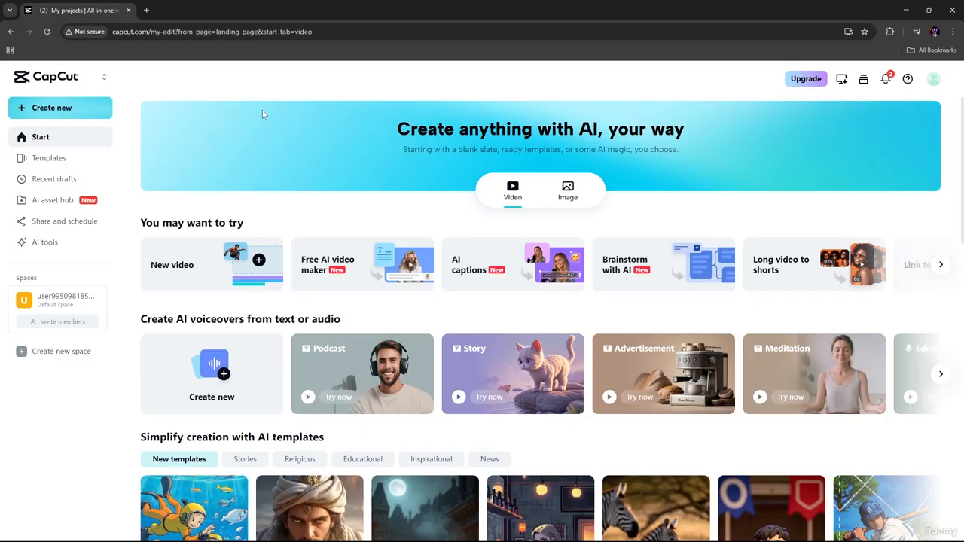
- In the CapCut web app, search the video templates for "day in my life" and use the "A DAY IN MY LIFE" template
left_click(55, 163)
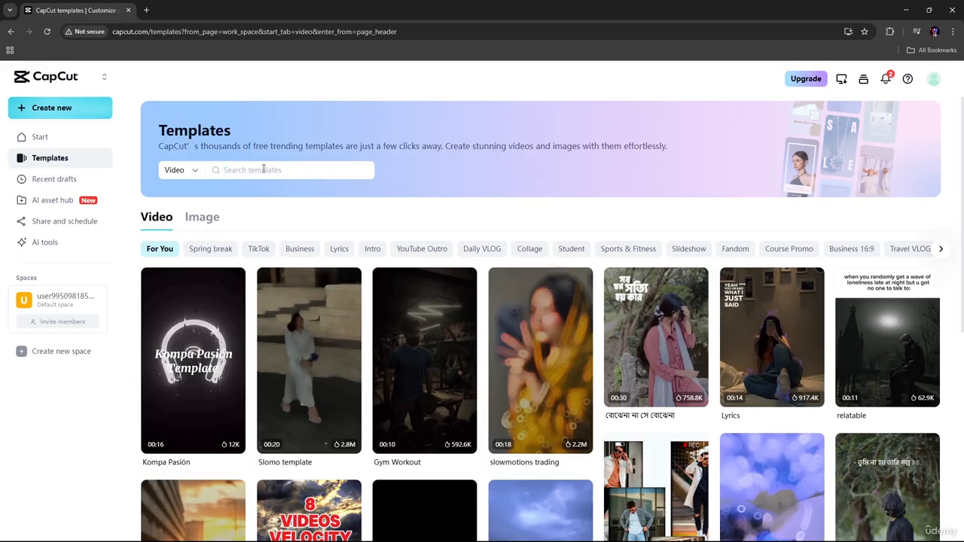
left_click(262, 169)
type("day in my life")
key("Return")
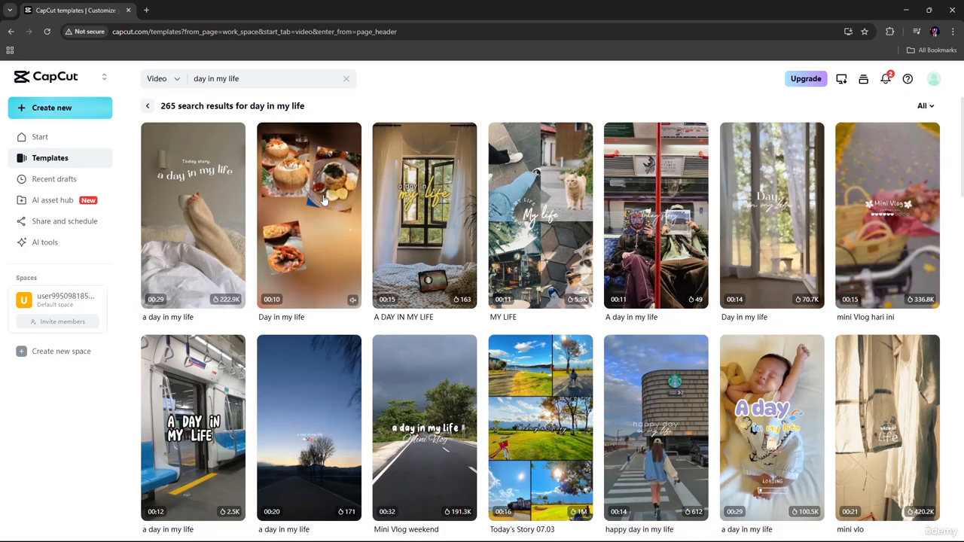
left_click(403, 198)
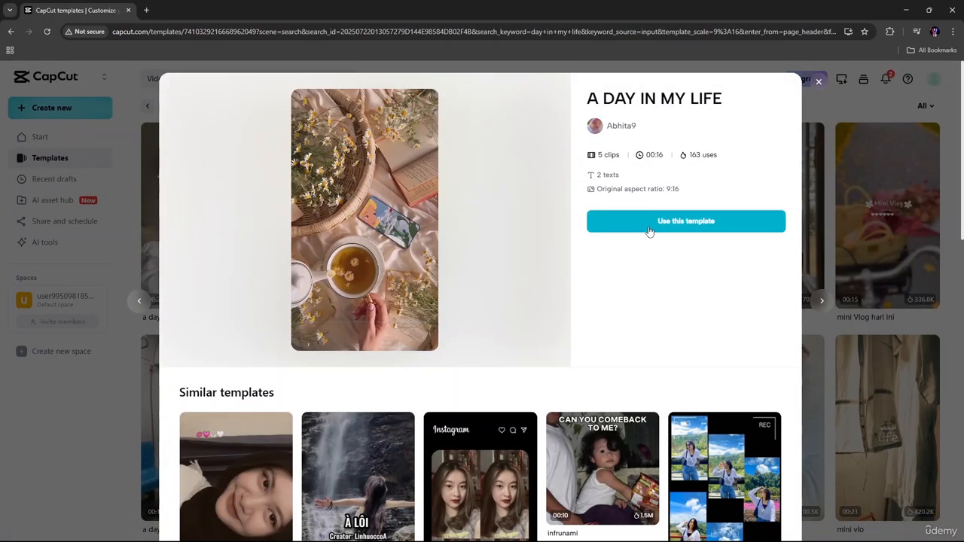
left_click(650, 228)
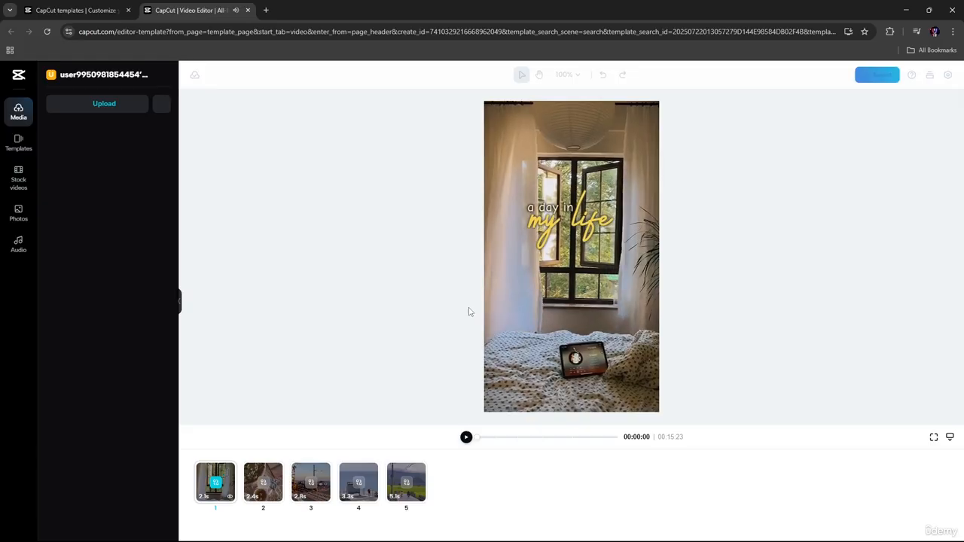
- Play the template up to its second clip and view the batch replace upload options
left_click(466, 437)
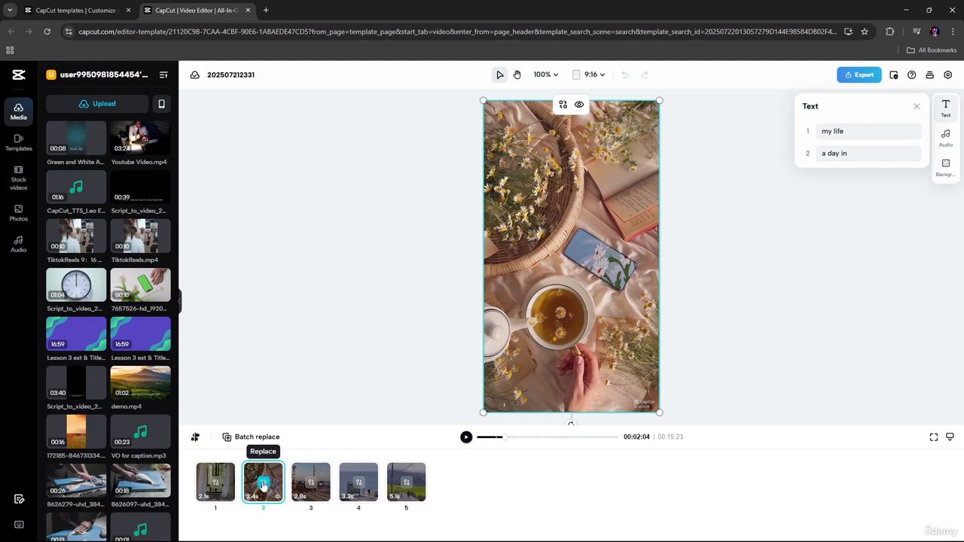
left_click(230, 439)
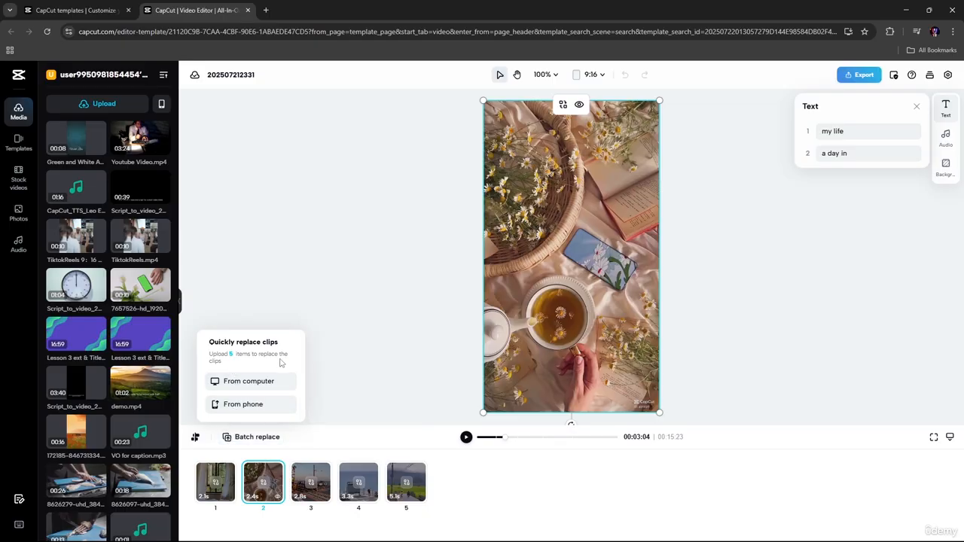
left_click(236, 405)
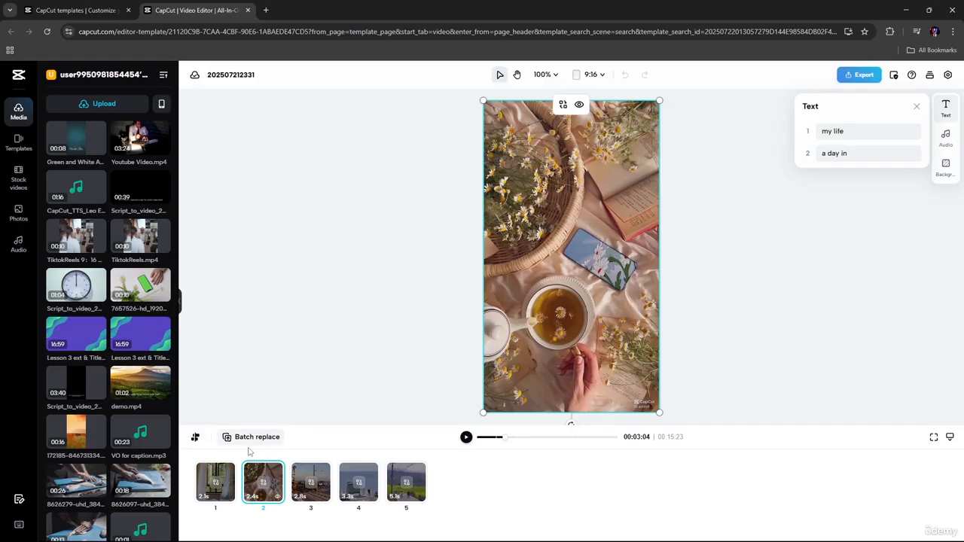
- Replace the template's second clip with the image dog-6389277 from the Downloads folder
left_click(260, 489)
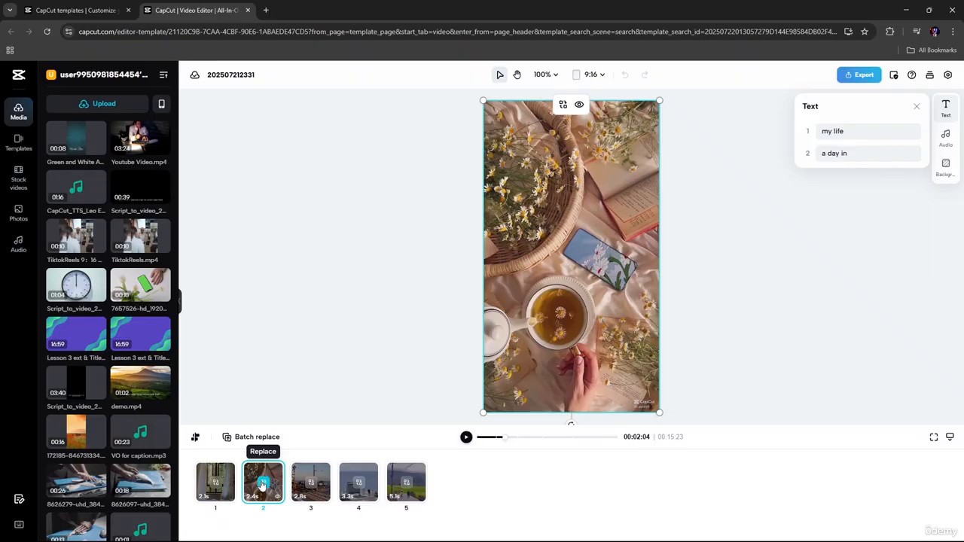
left_click(256, 471)
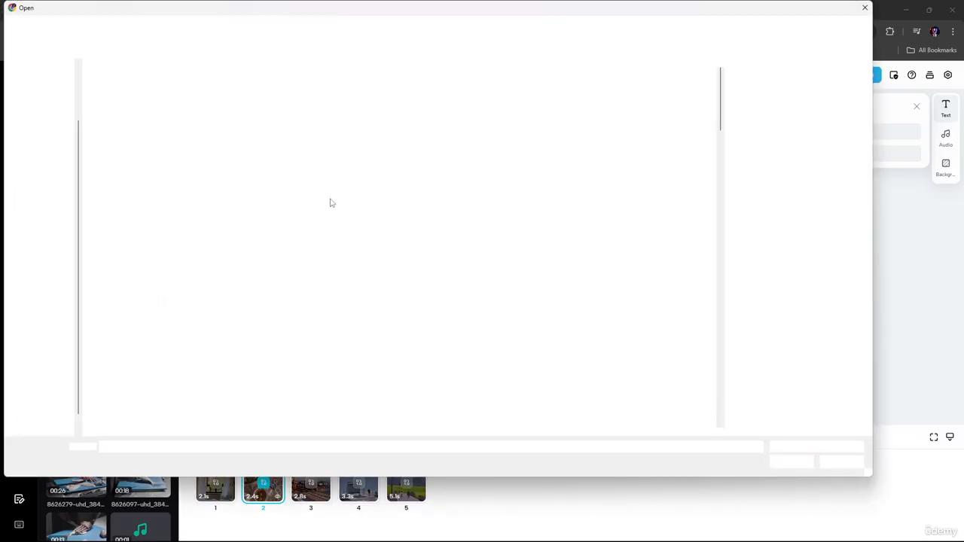
scroll(378, 181, "down", 5)
scroll(380, 185, "up", 1)
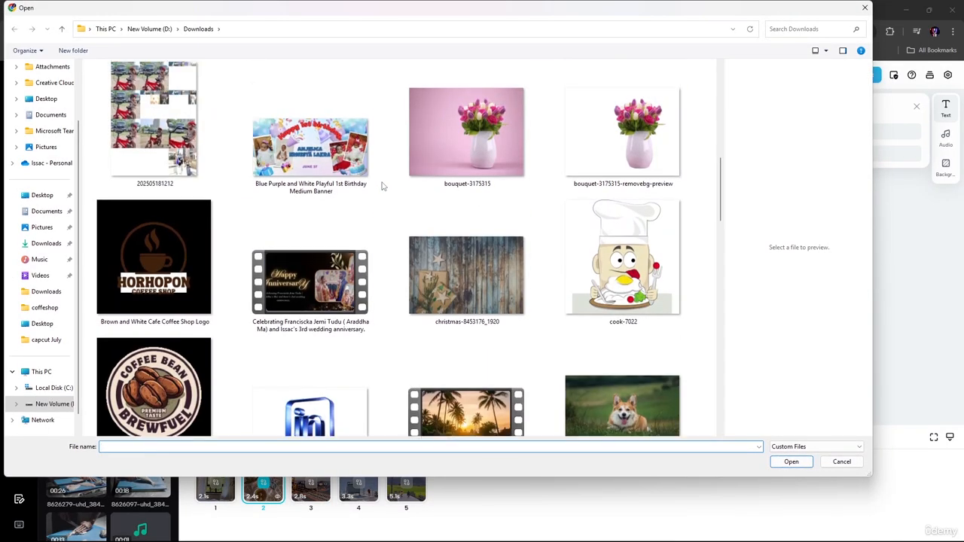
scroll(384, 188, "down", 8)
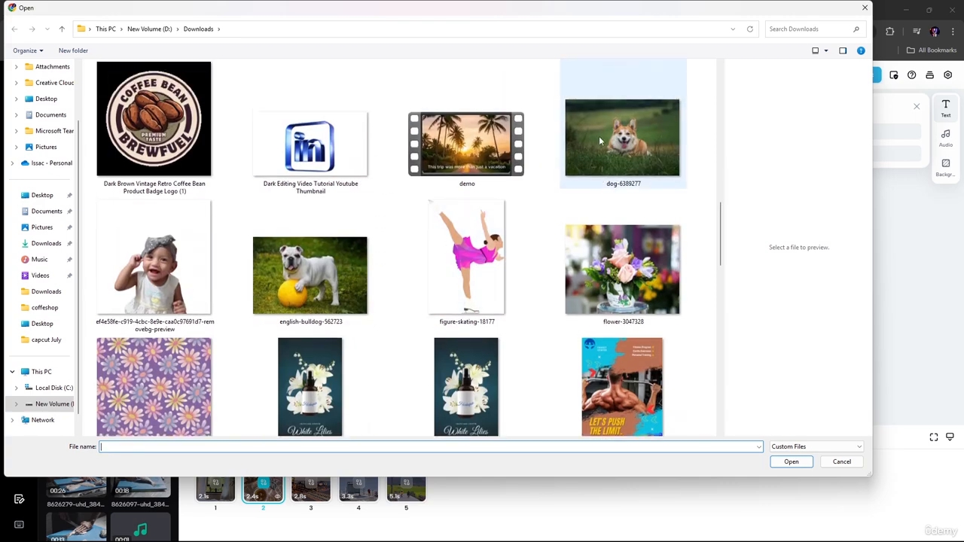
scroll(614, 188, "up", 5)
left_click(612, 256)
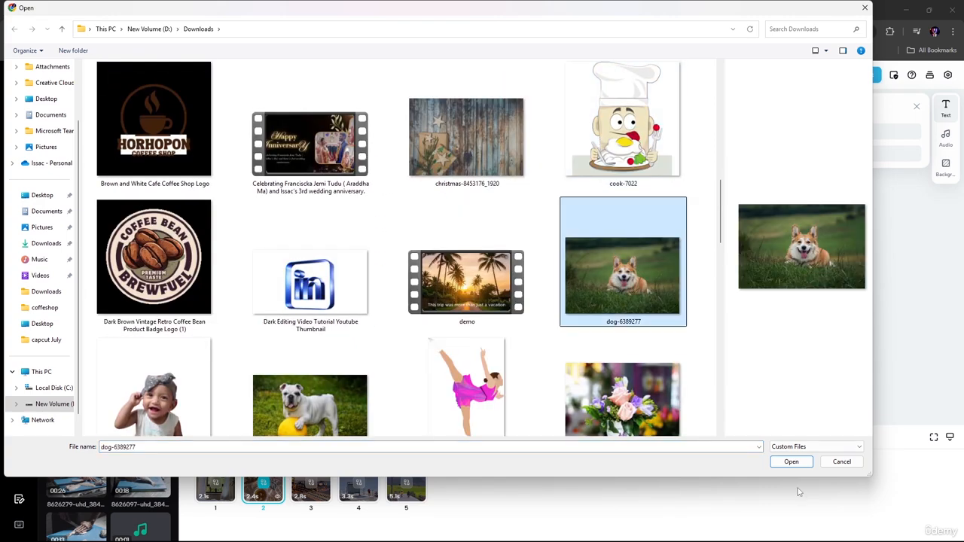
left_click(790, 462)
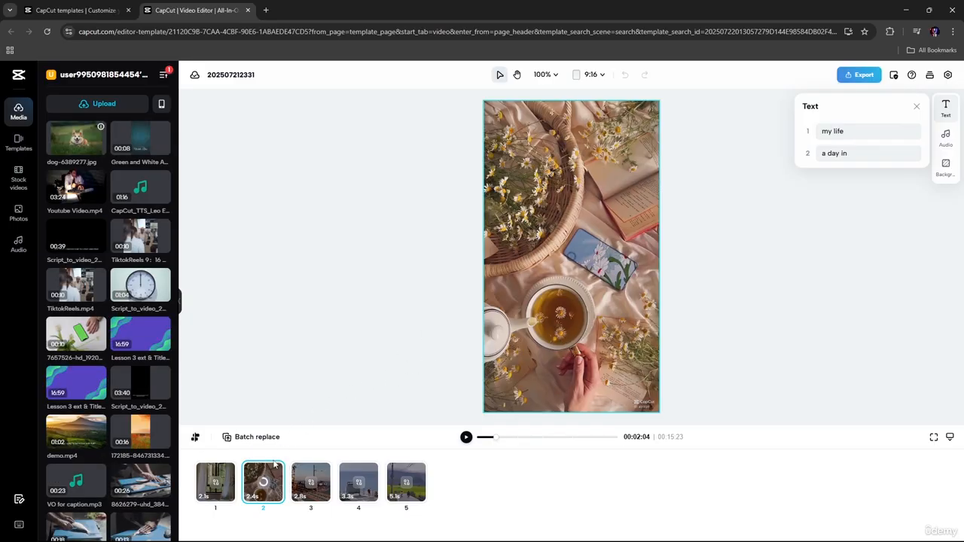
- Play the template from near its start to check the replaced second clip
left_click(467, 436)
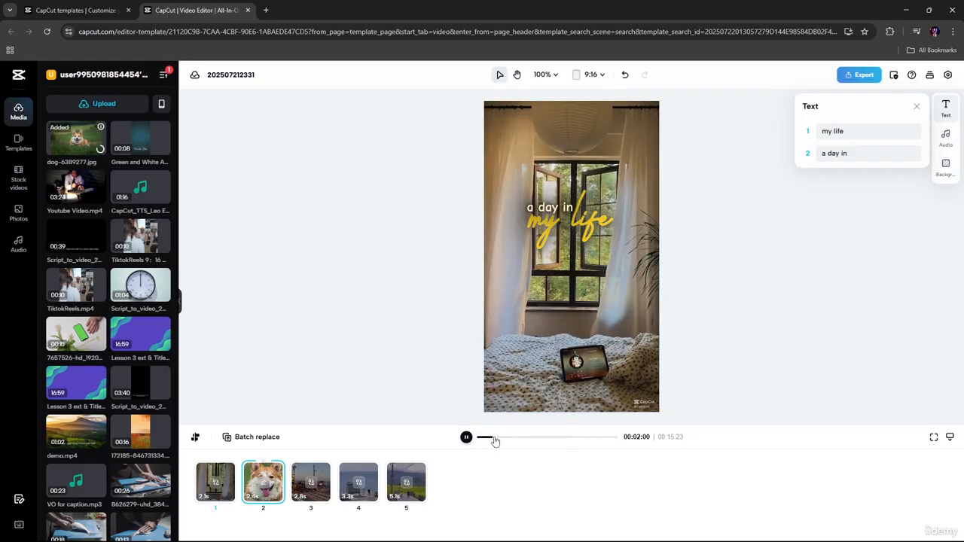
left_click(483, 439)
key("space")
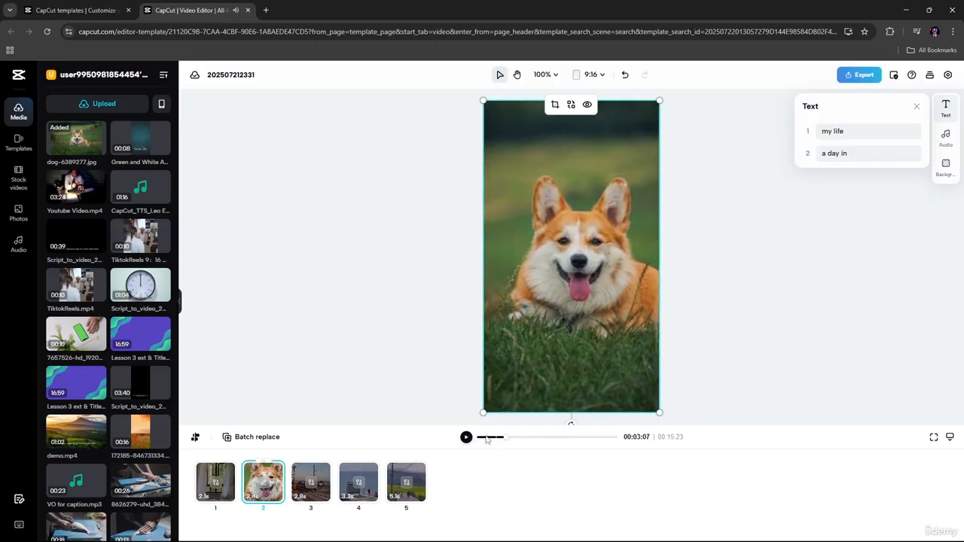
left_click(466, 438)
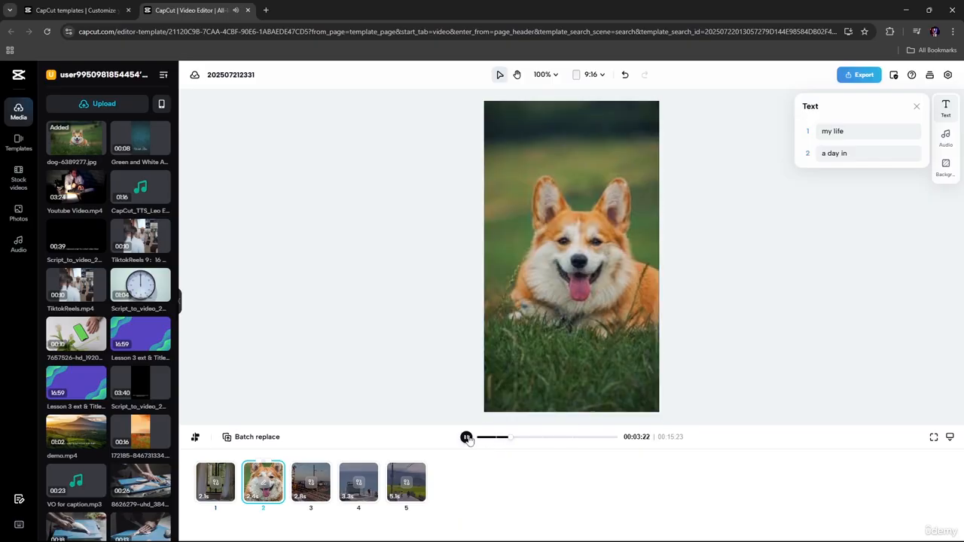
key("space")
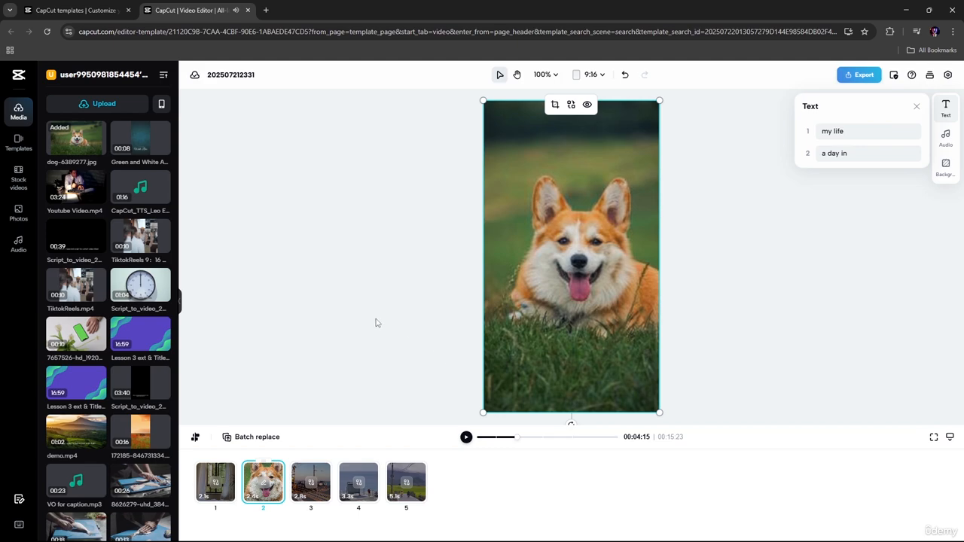